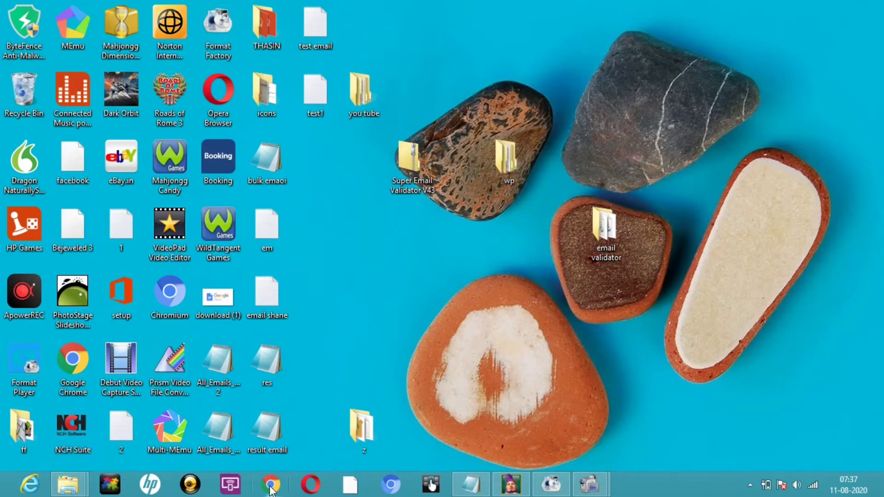
Search for "thehoth logo" in Chrome, open The HOTH's logo maker and start a new blank drawing.
{"action": "left_click", "coordinate": [270, 489]}
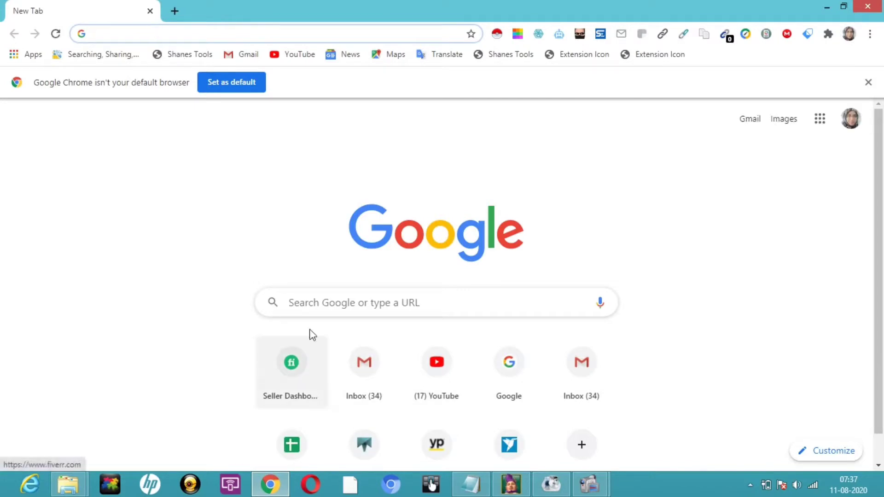
{"action": "left_click", "coordinate": [180, 35]}
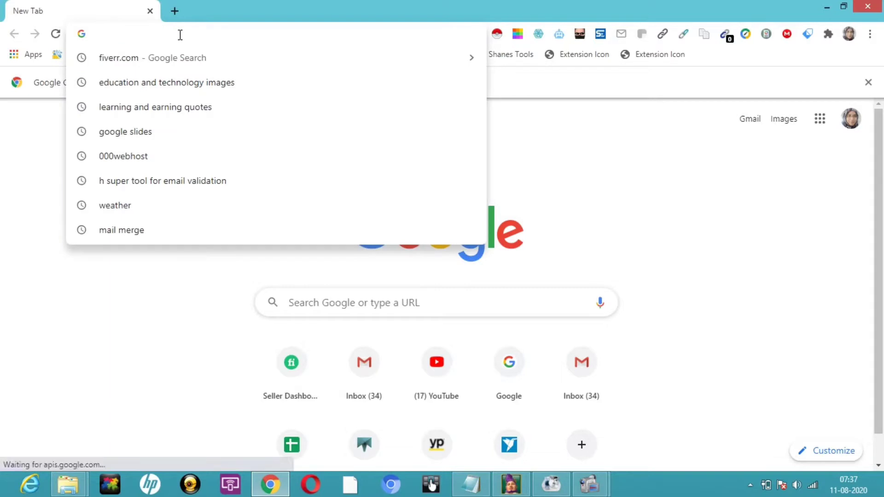
{"action": "type", "text": "the"}
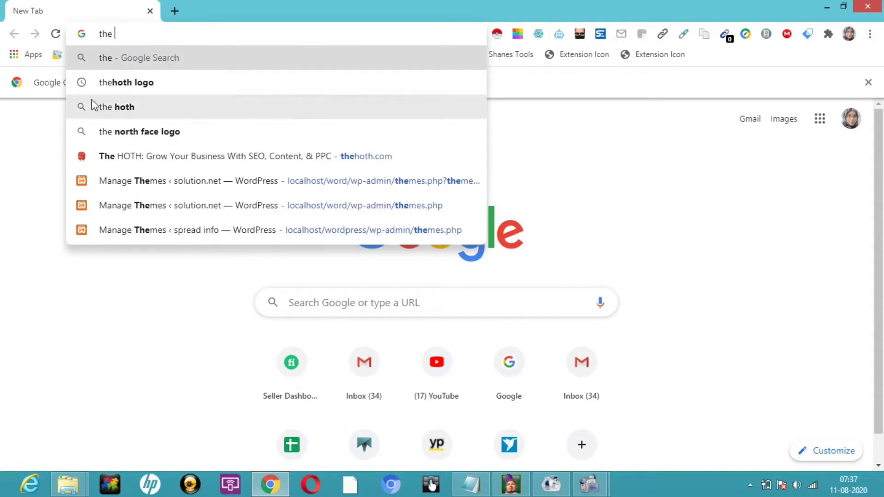
{"action": "left_click", "coordinate": [135, 85]}
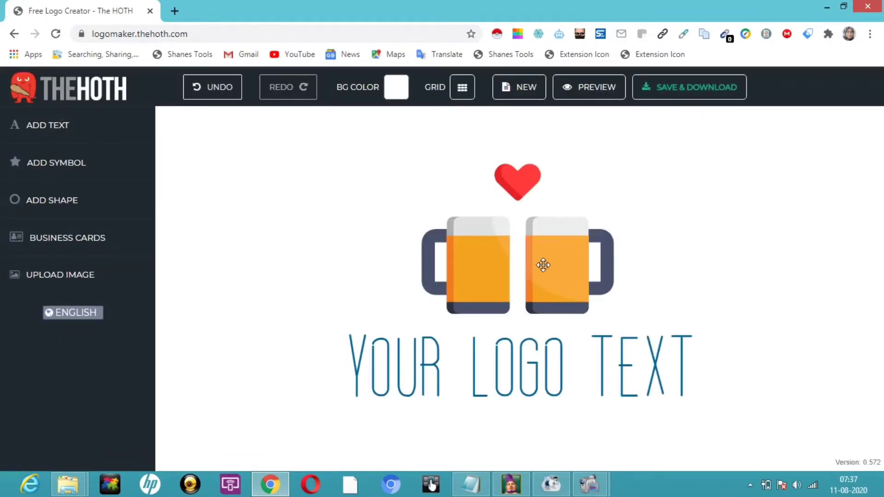
{"action": "left_click", "coordinate": [527, 93]}
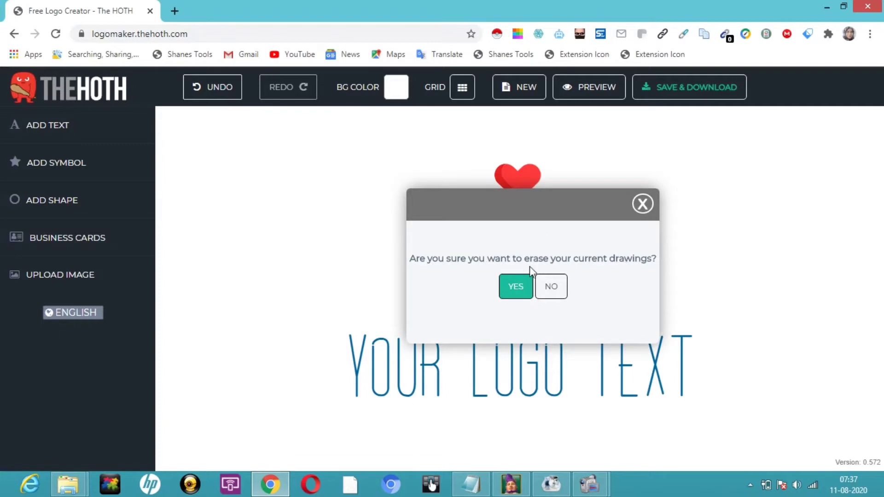
{"action": "left_click", "coordinate": [515, 288]}
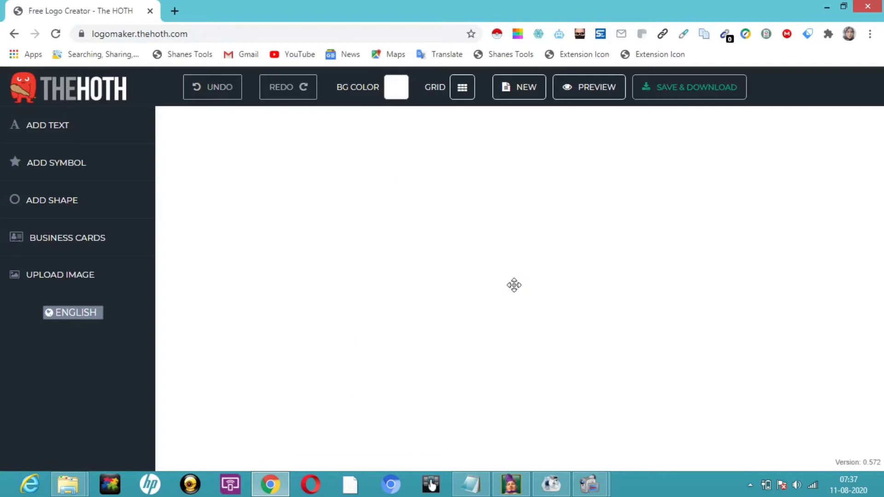
Add the Business category's green round laptop symbol with the bar chart and place it near the middle of the canvas.
{"action": "left_click", "coordinate": [55, 168]}
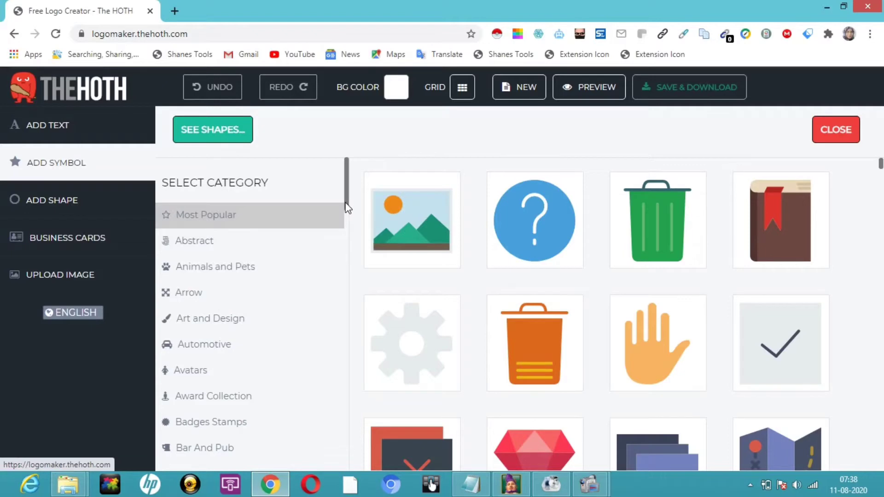
{"action": "left_click_drag", "start_coordinate": [346, 208], "coordinate": [349, 238]}
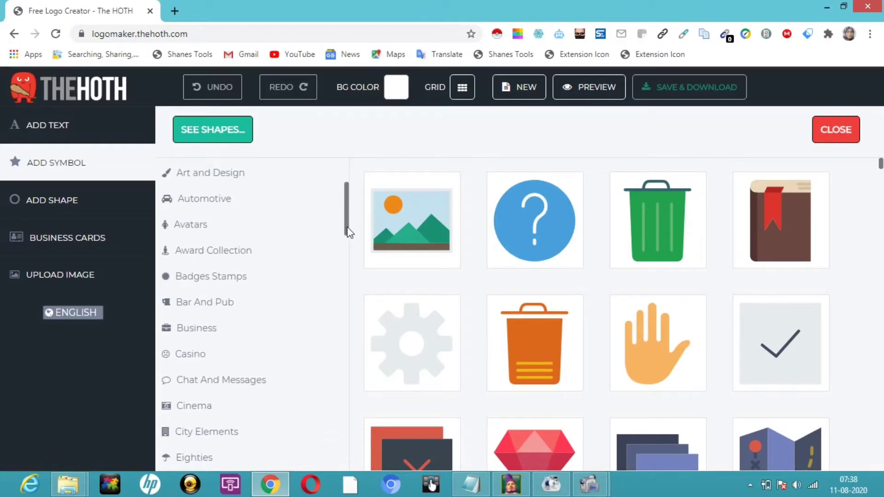
{"action": "left_click", "coordinate": [195, 329]}
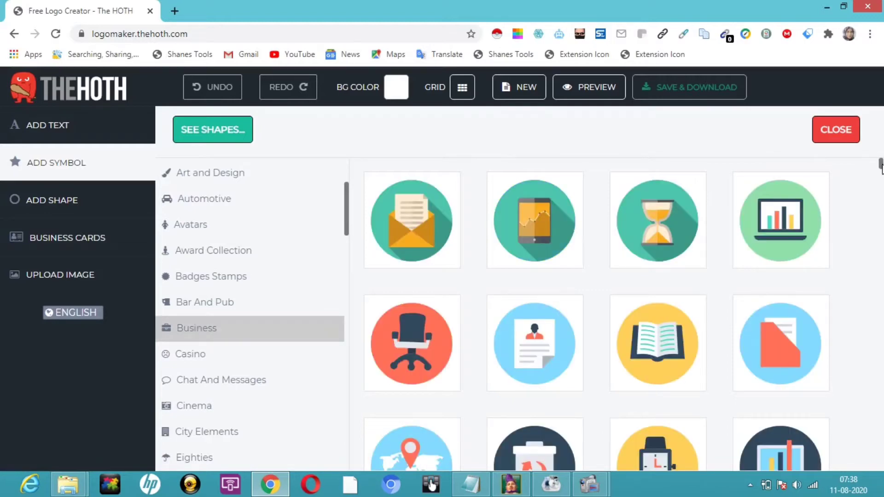
{"action": "left_click", "coordinate": [772, 217]}
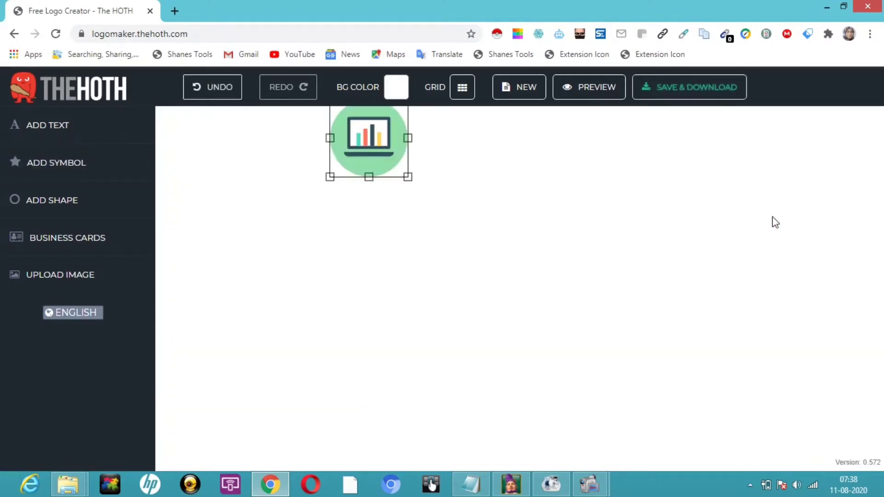
{"action": "left_click_drag", "start_coordinate": [361, 133], "coordinate": [449, 234]}
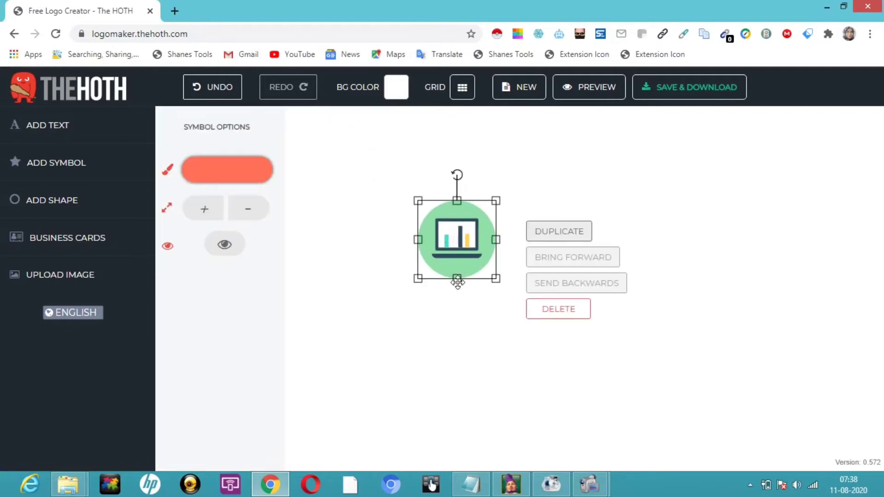
Enlarge the laptop symbol by stretching its height and then its width until its background looks round again.
{"action": "left_click_drag", "start_coordinate": [457, 279], "coordinate": [460, 315]}
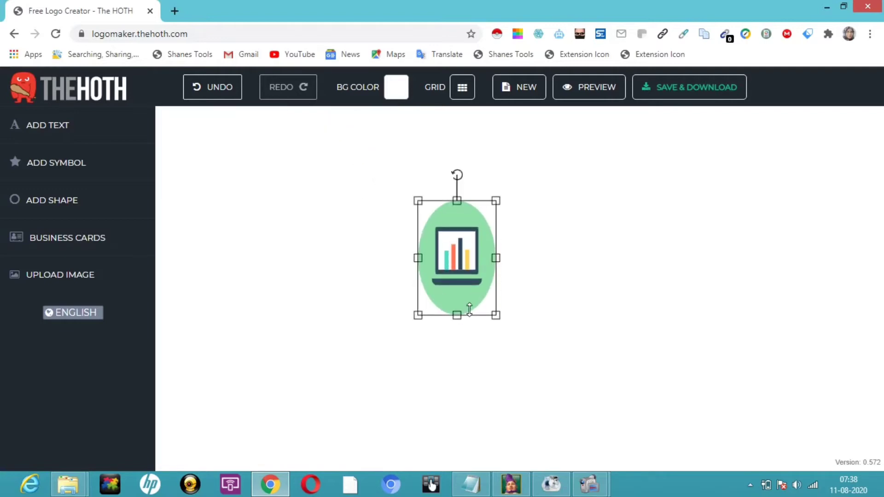
{"action": "left_click", "coordinate": [495, 260]}
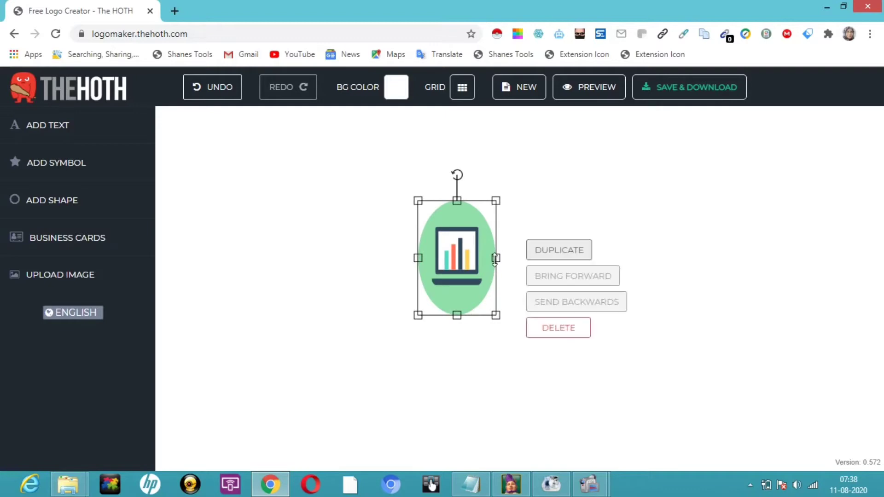
{"action": "left_click_drag", "start_coordinate": [495, 260], "coordinate": [513, 258]}
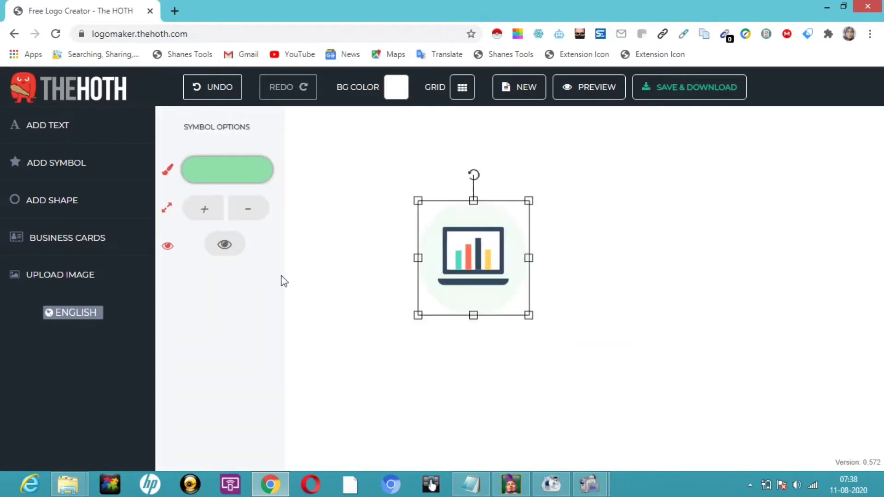
{"action": "left_click", "coordinate": [306, 260]}
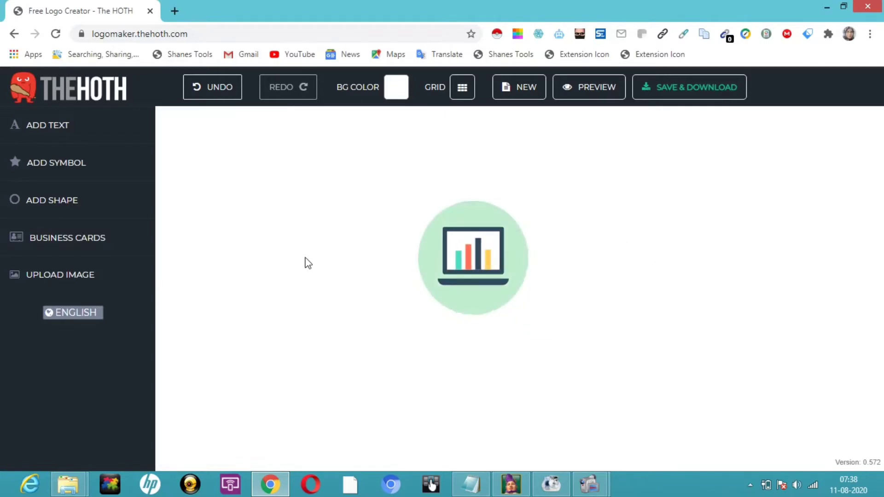
Recolor the symbol's round green background to pink, hex e08faa.
{"action": "left_click", "coordinate": [472, 215]}
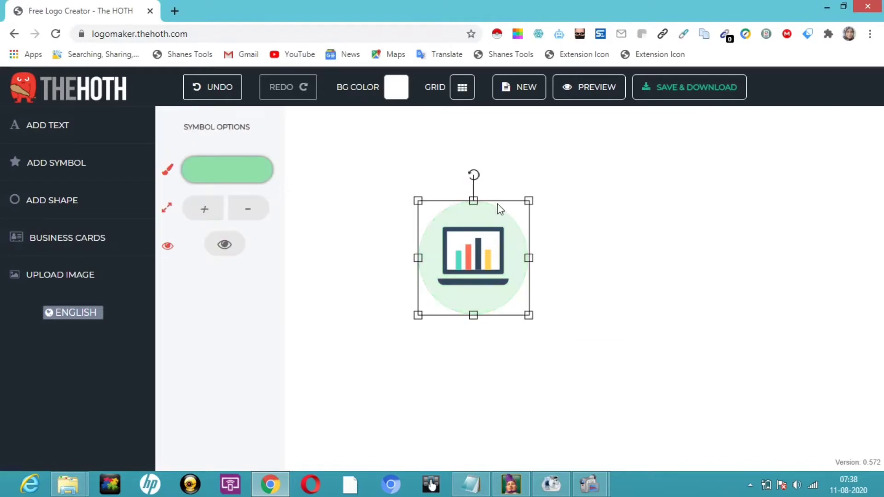
{"action": "left_click", "coordinate": [241, 165]}
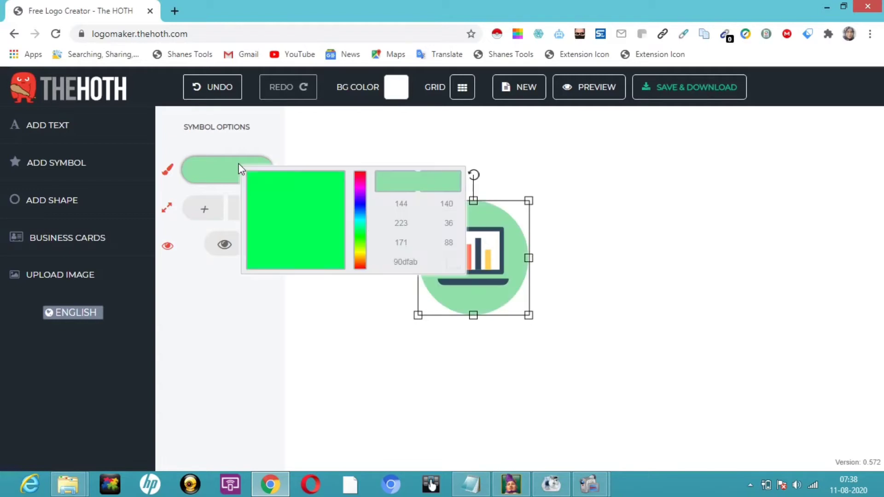
{"action": "left_click", "coordinate": [362, 261]}
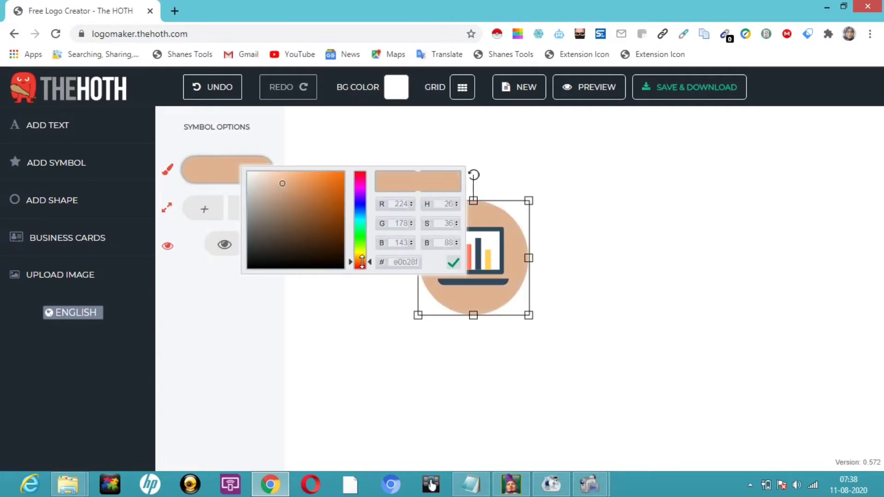
{"action": "left_click", "coordinate": [360, 219]}
{"action": "left_click", "coordinate": [360, 184]}
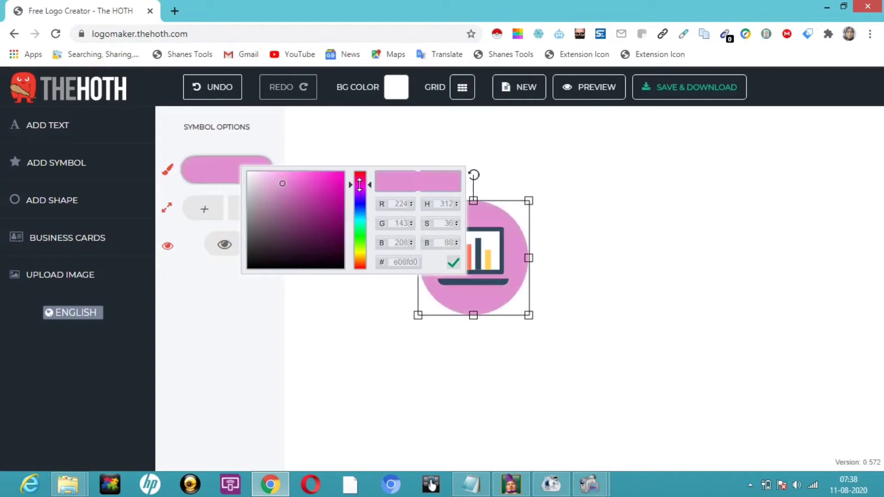
{"action": "left_click", "coordinate": [362, 177]}
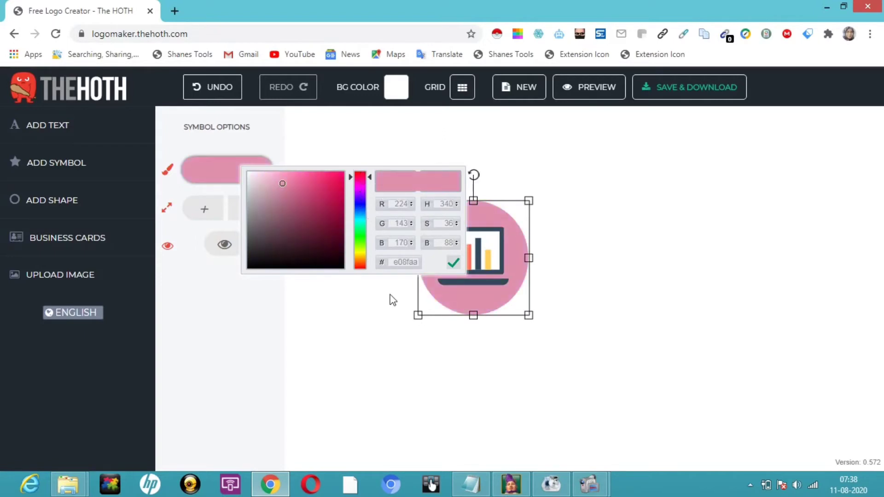
{"action": "left_click", "coordinate": [453, 264]}
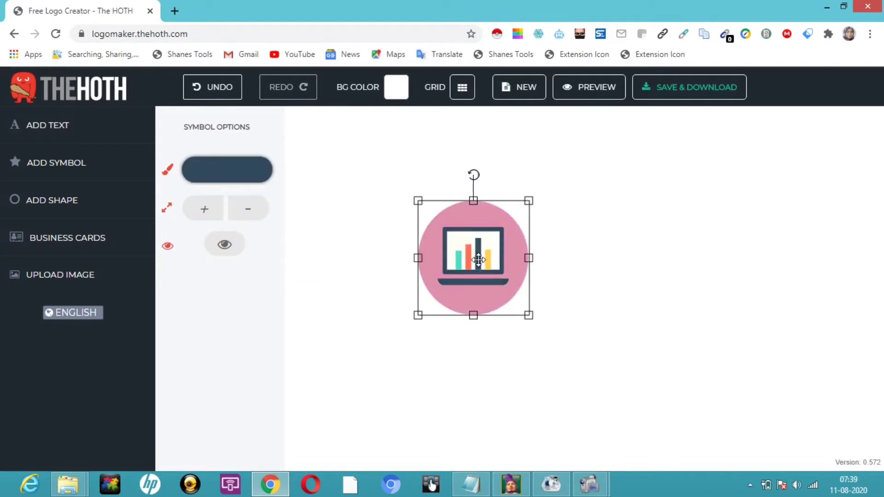
Hide the symbol's dark laptop frame and its red, teal and yellow bars, keeping only the pink circle and cream rectangle.
{"action": "left_click", "coordinate": [478, 259]}
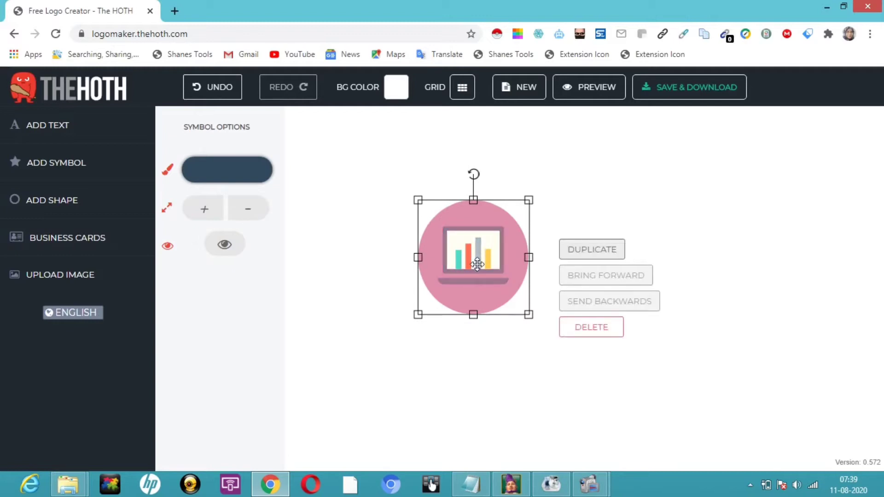
{"action": "left_click", "coordinate": [223, 249]}
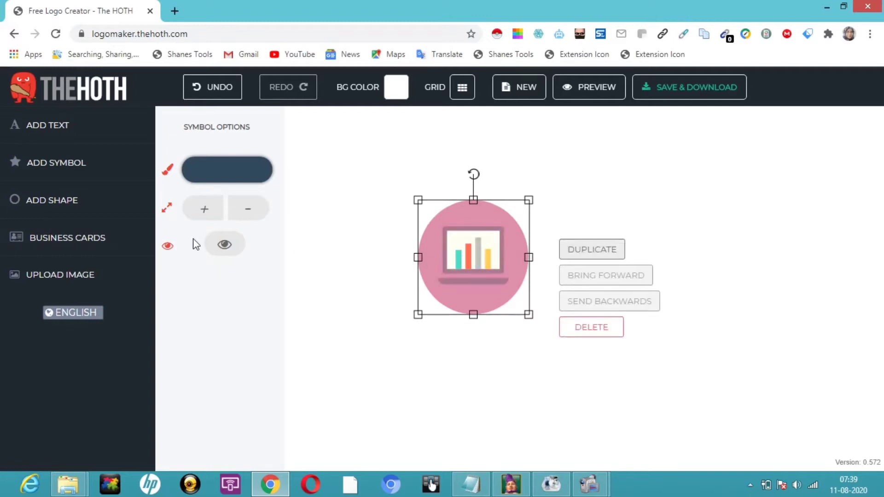
{"action": "left_click", "coordinate": [223, 249]}
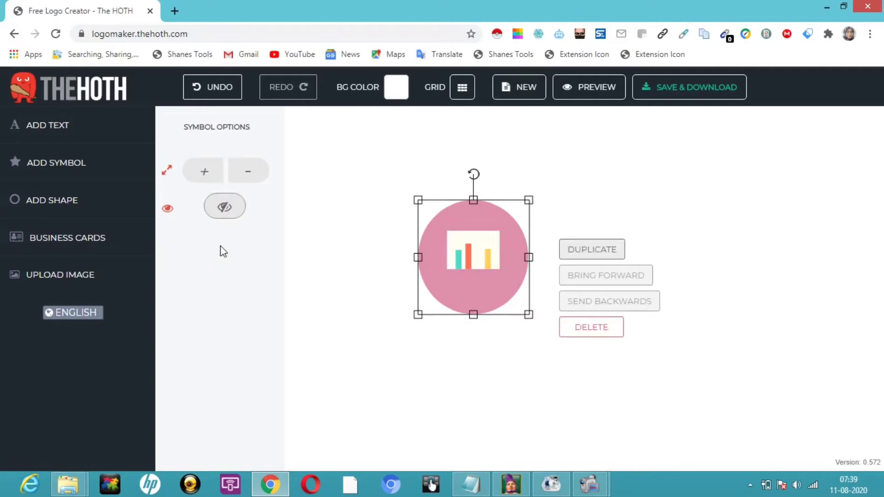
{"action": "left_click", "coordinate": [469, 258]}
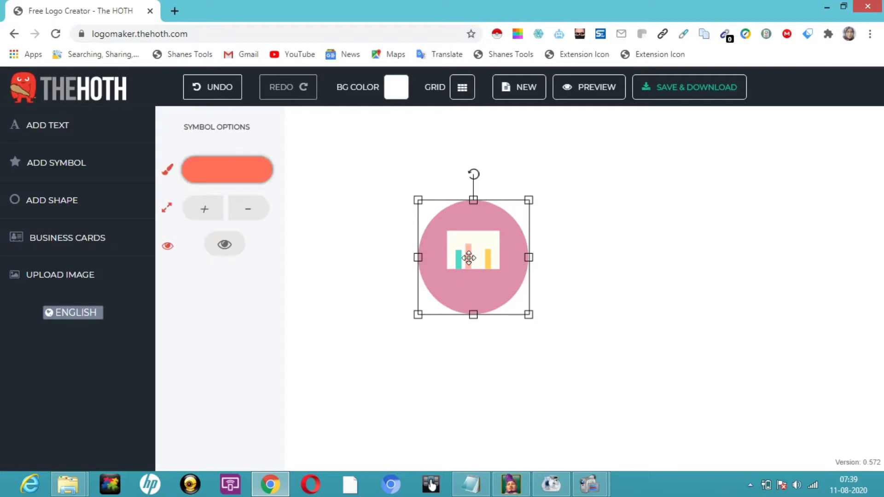
{"action": "left_click", "coordinate": [226, 246]}
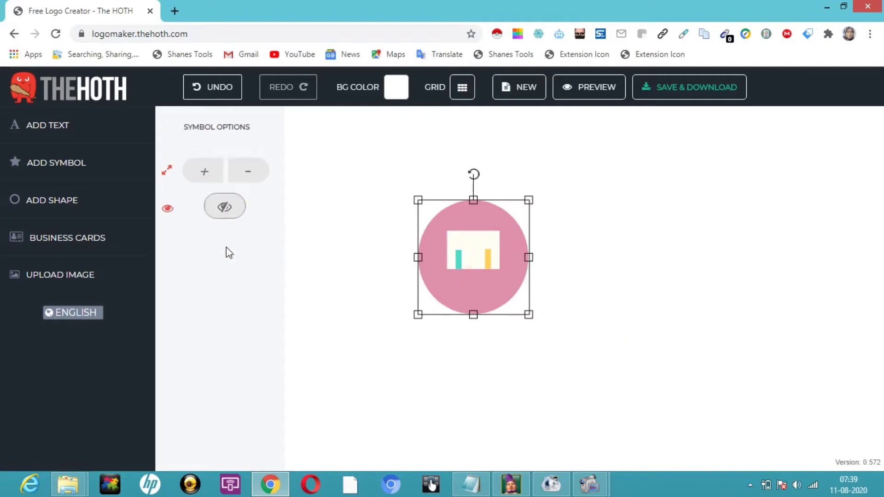
{"action": "left_click", "coordinate": [460, 257]}
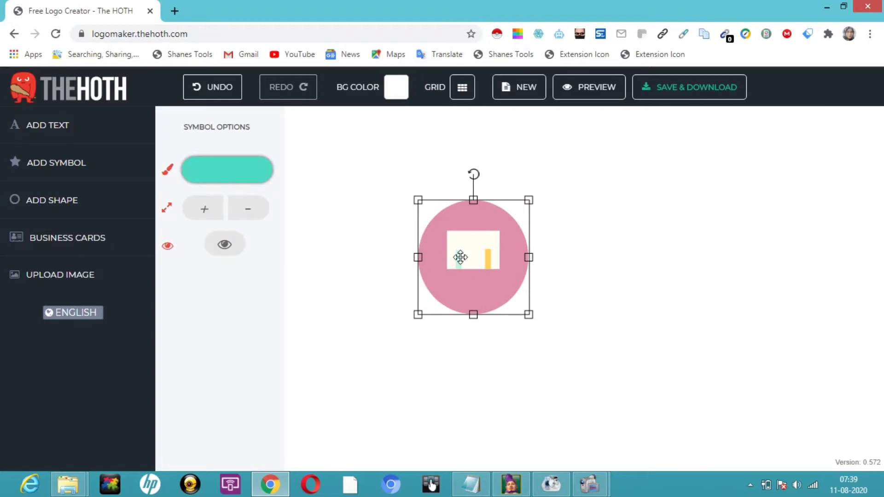
{"action": "left_click", "coordinate": [223, 246]}
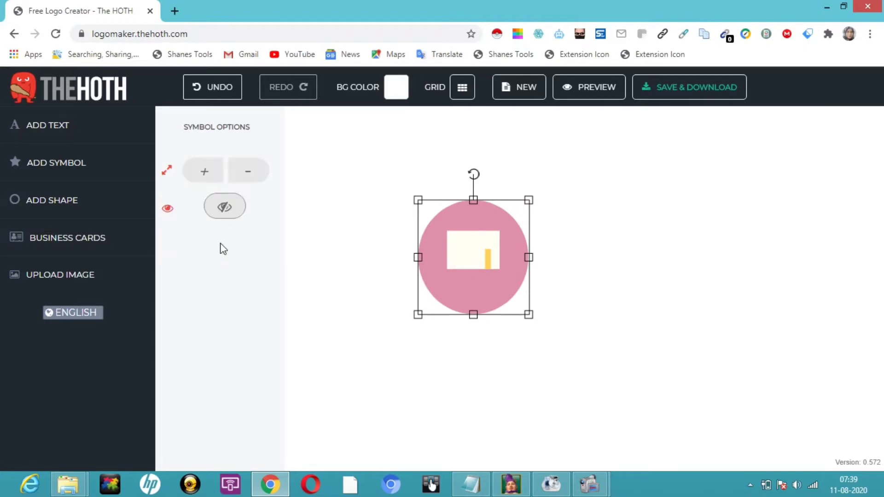
{"action": "left_click", "coordinate": [490, 261]}
{"action": "left_click", "coordinate": [226, 244]}
{"action": "left_click", "coordinate": [480, 244]}
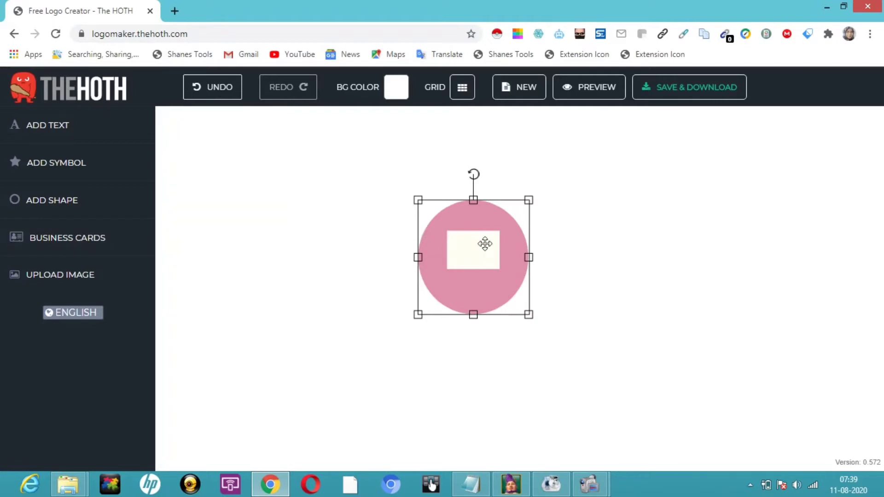
Add the outlined five-point star shape and place it to the right of the pink circle.
{"action": "left_click", "coordinate": [66, 160]}
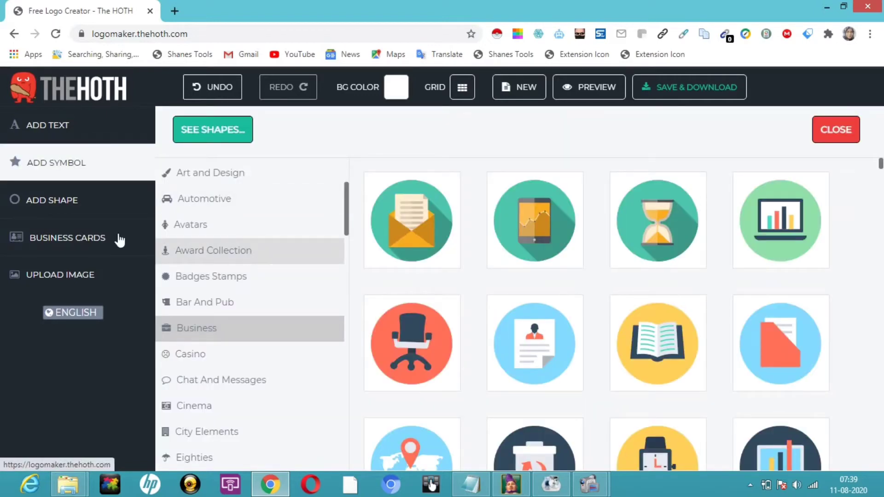
{"action": "left_click", "coordinate": [112, 211]}
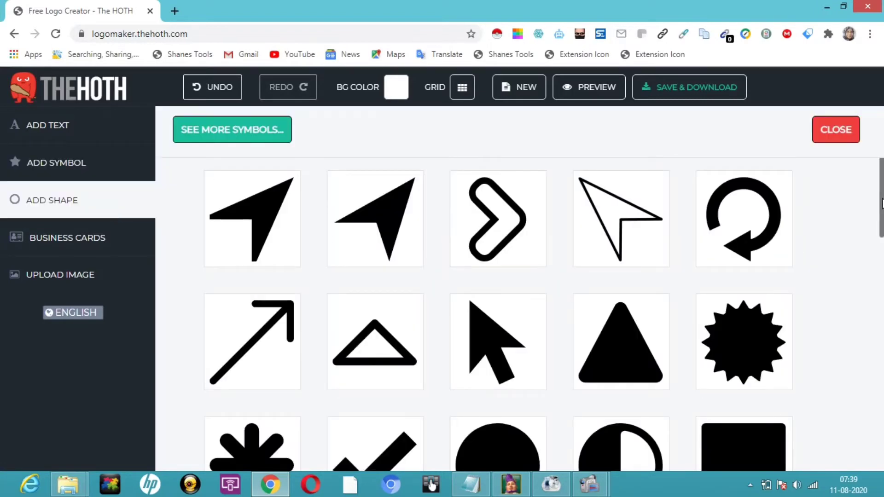
{"action": "left_click_drag", "start_coordinate": [882, 215], "coordinate": [881, 285]}
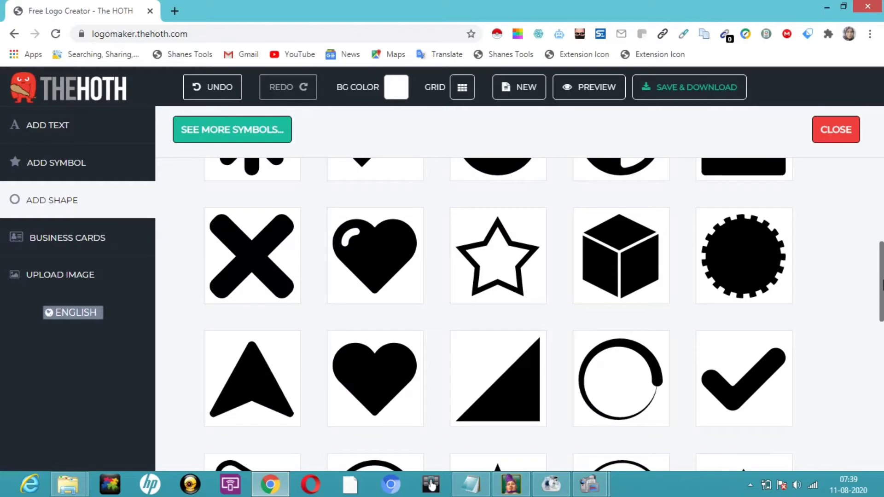
{"action": "key", "text": "super+c"}
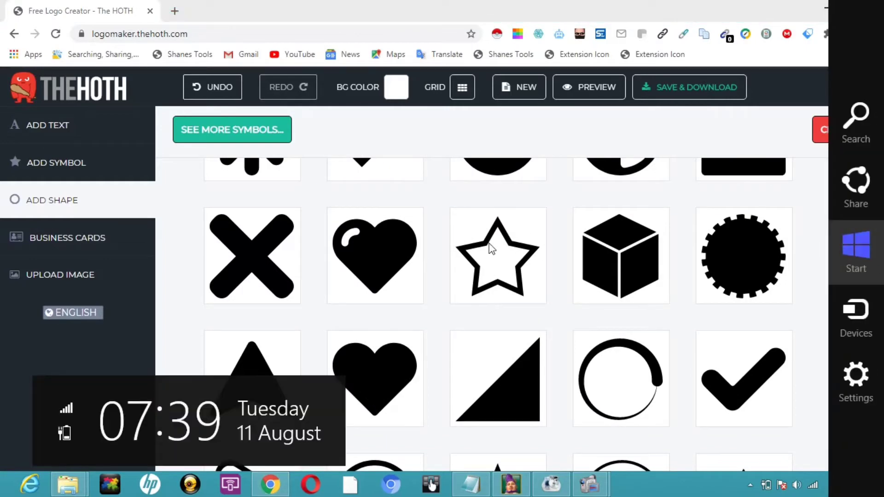
{"action": "key", "text": "Escape"}
{"action": "left_click", "coordinate": [491, 248]}
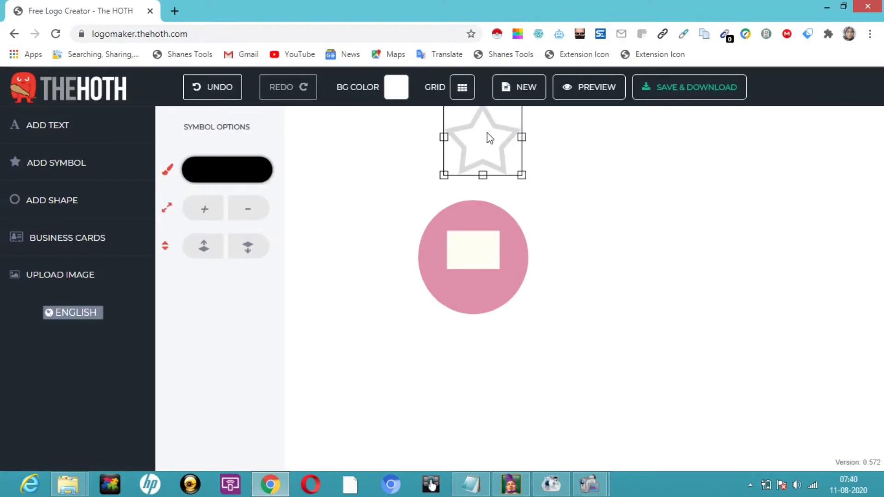
{"action": "left_click_drag", "start_coordinate": [490, 138], "coordinate": [613, 233]}
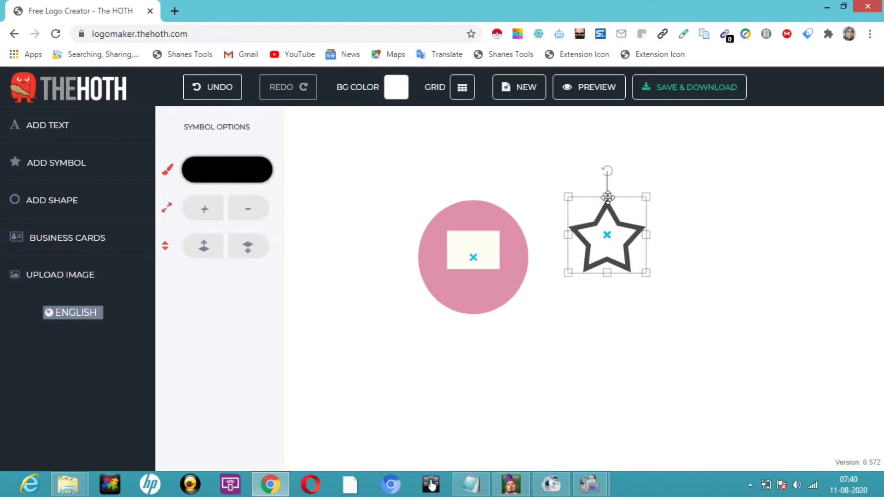
Shrink the star's height and width into a narrow star and center it over the cream rectangle in the pink circle.
{"action": "left_click_drag", "start_coordinate": [606, 197], "coordinate": [607, 211]}
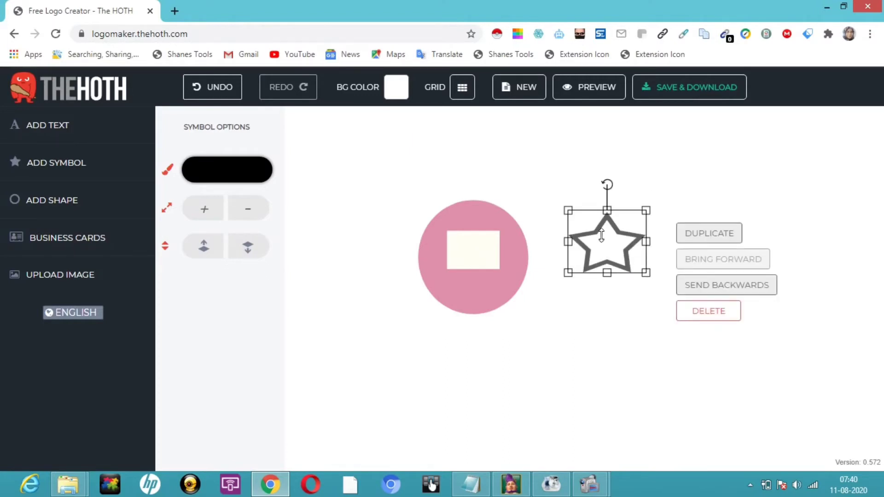
{"action": "left_click_drag", "start_coordinate": [609, 273], "coordinate": [627, 274]}
{"action": "left_click", "coordinate": [622, 255]}
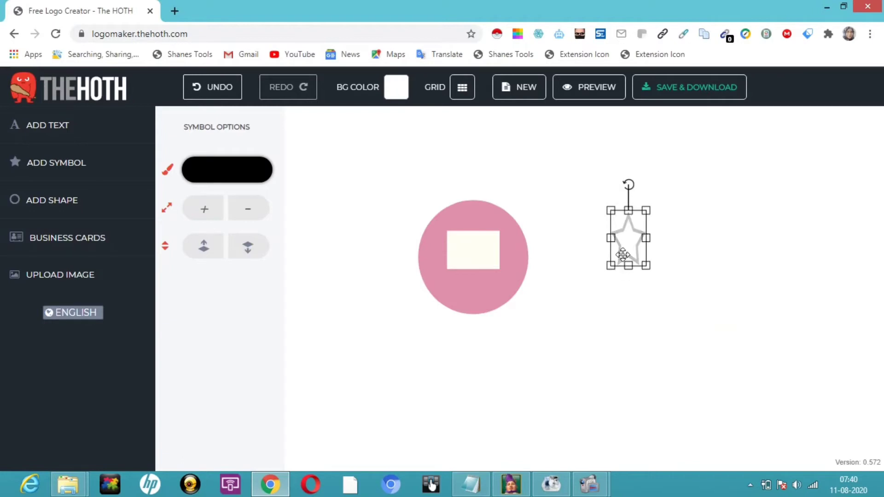
{"action": "left_click_drag", "start_coordinate": [585, 249], "coordinate": [476, 254]}
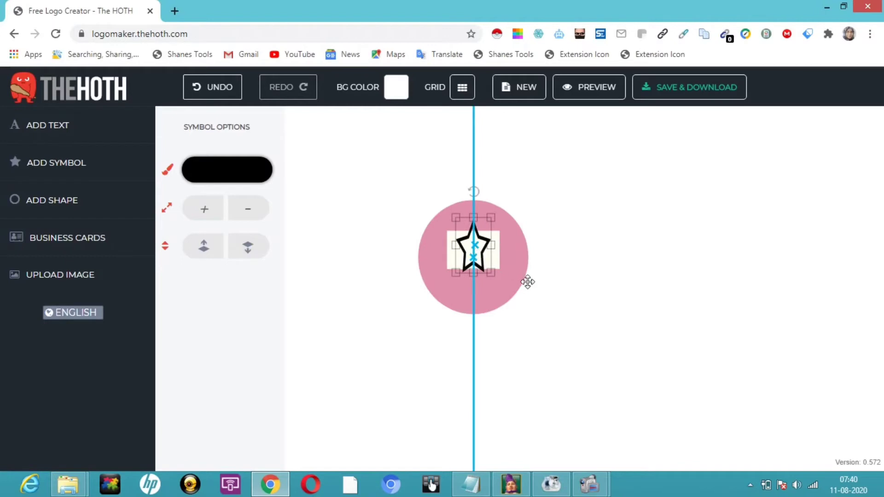
{"action": "left_click", "coordinate": [614, 251]}
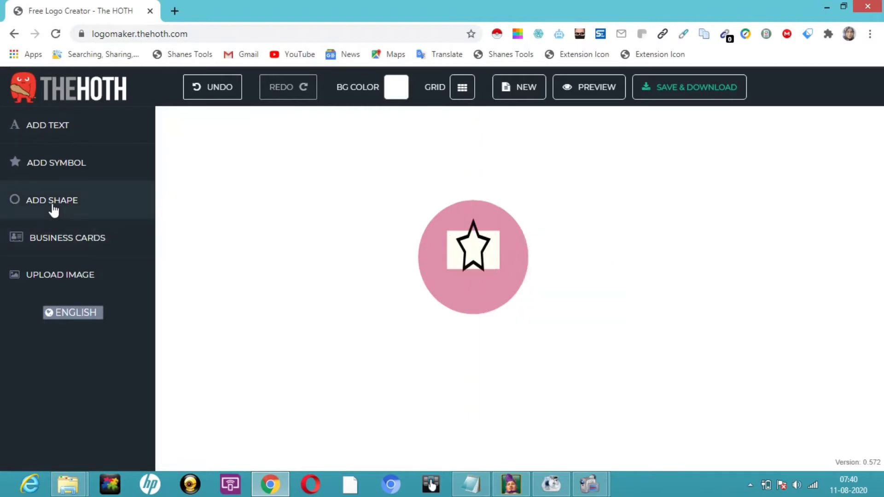
Add the open book symbol with the yellow round background from the Business symbols and place it beside the pink circle.
{"action": "left_click", "coordinate": [61, 162]}
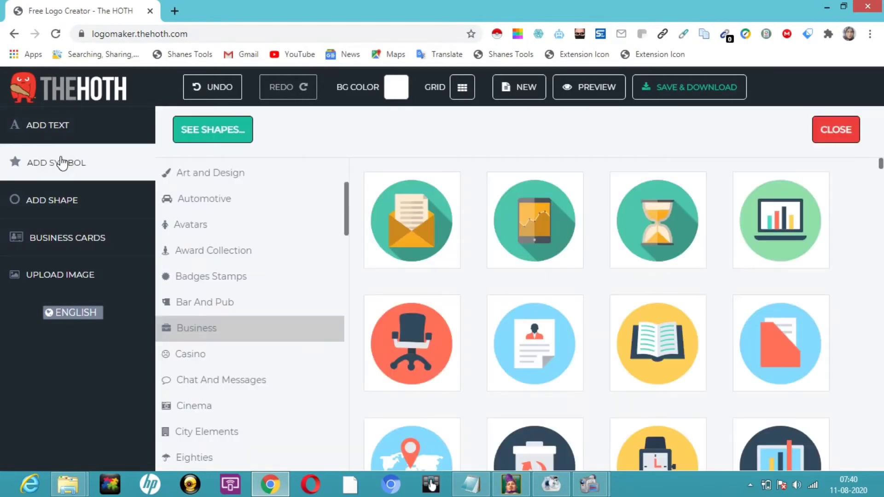
{"action": "left_click", "coordinate": [673, 346]}
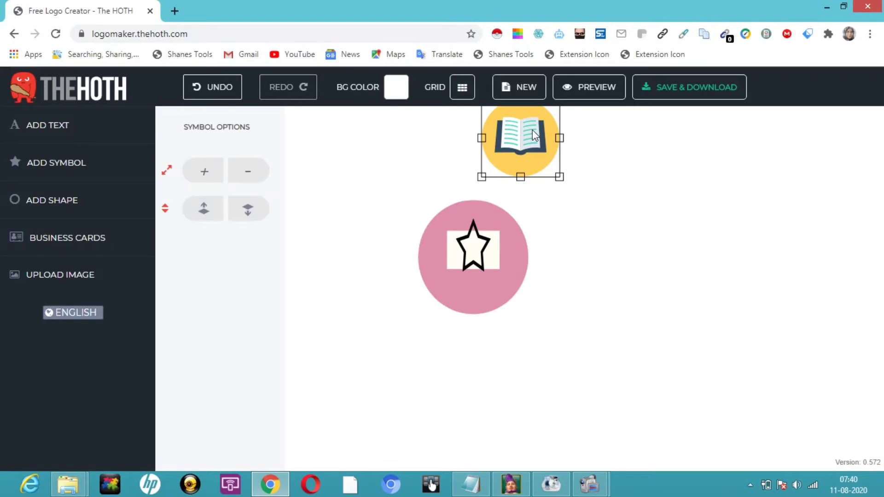
{"action": "left_click_drag", "start_coordinate": [564, 151], "coordinate": [707, 283]}
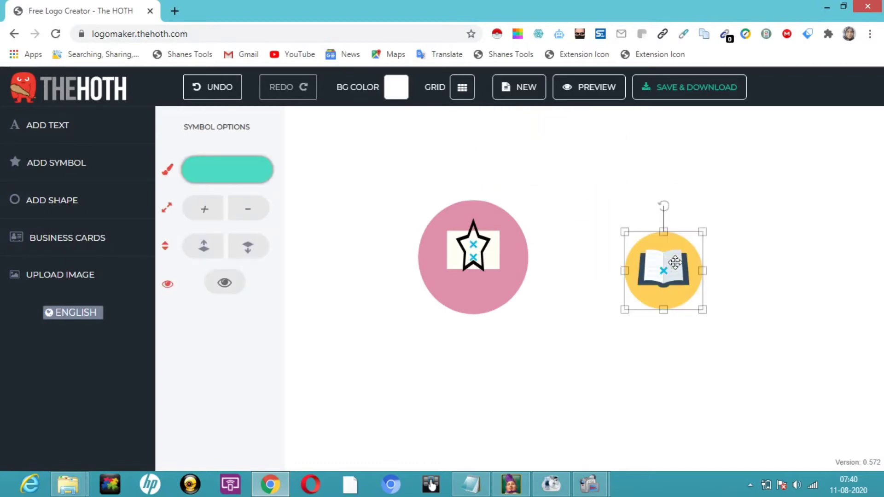
Shrink the open book symbol's height and width until it is small enough to fit over the cream rectangle.
{"action": "right_click", "coordinate": [663, 237]}
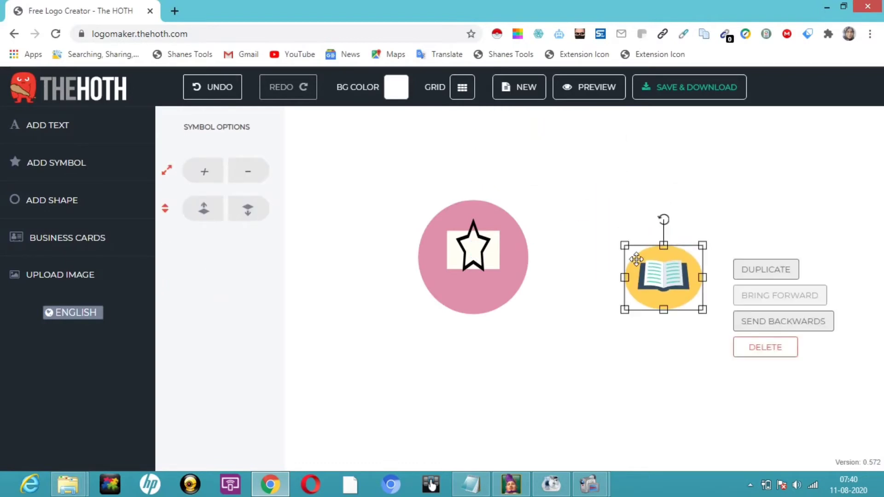
{"action": "left_click", "coordinate": [624, 277]}
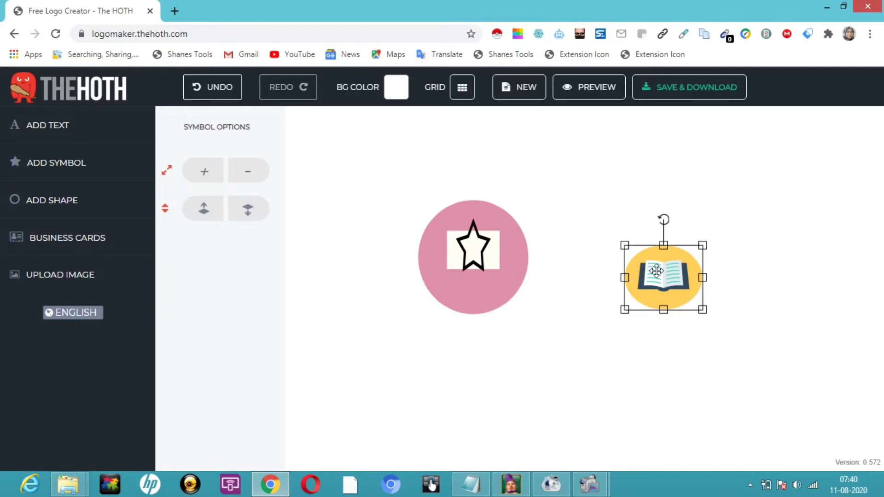
{"action": "left_click_drag", "start_coordinate": [625, 278], "coordinate": [642, 278]}
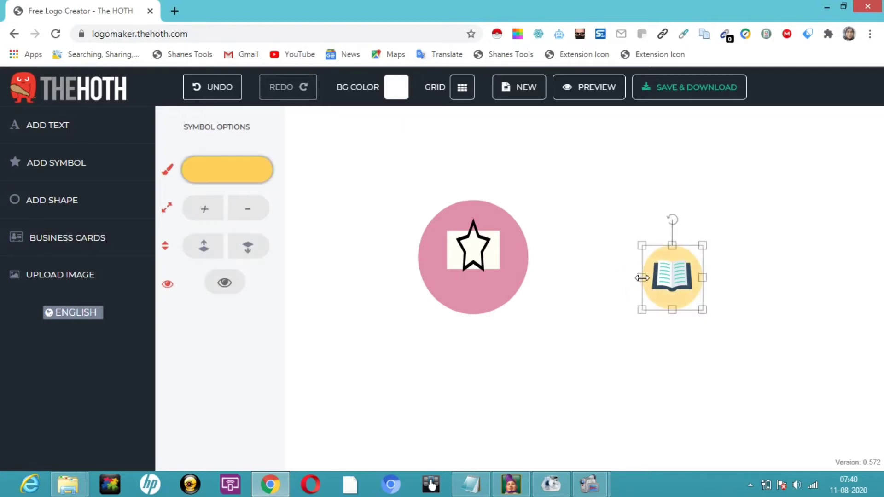
{"action": "left_click", "coordinate": [672, 309]}
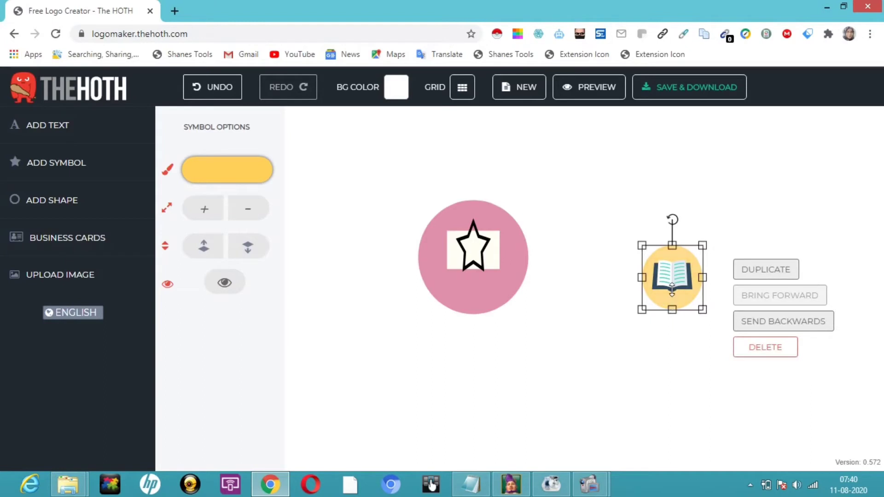
{"action": "left_click_drag", "start_coordinate": [671, 286], "coordinate": [700, 266]}
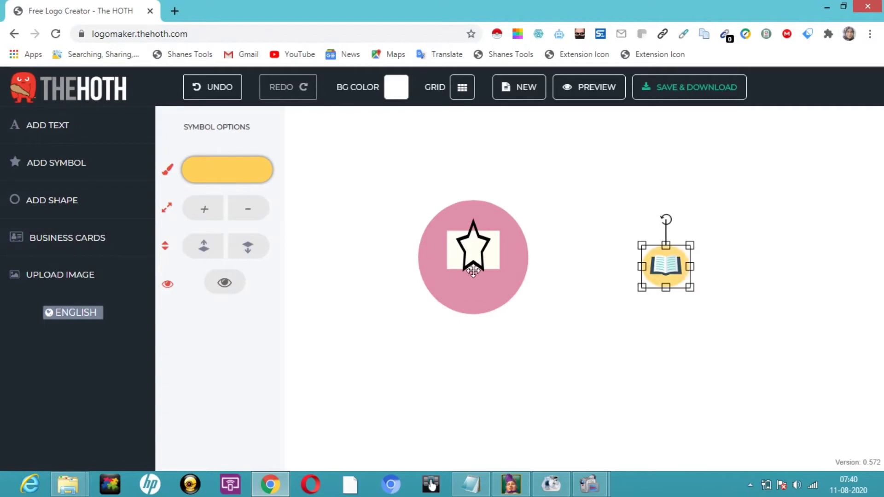
Move the star out below the pink circle and center the open book symbol over the cream rectangle.
{"action": "left_click_drag", "start_coordinate": [474, 262], "coordinate": [618, 357]}
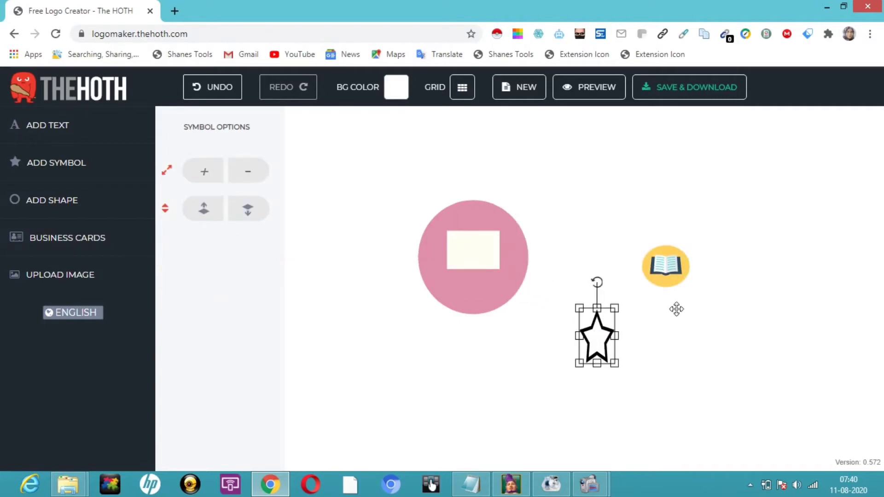
{"action": "left_click_drag", "start_coordinate": [667, 270], "coordinate": [476, 247]}
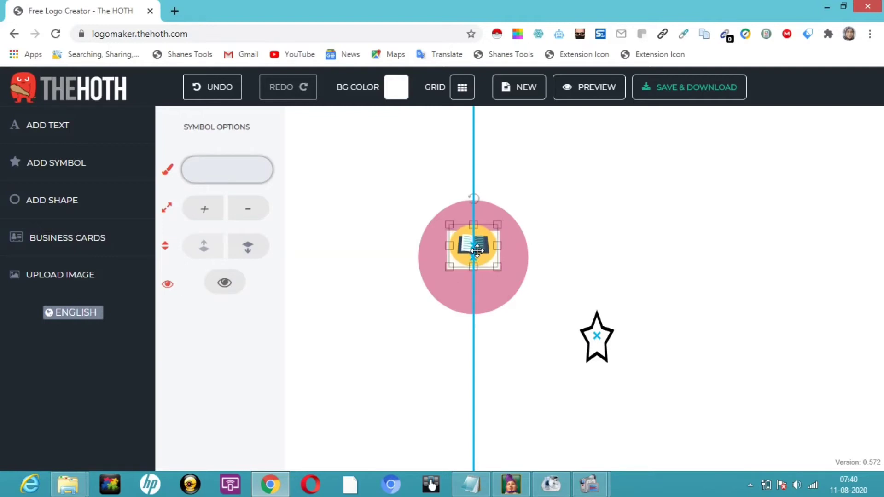
{"action": "left_click_drag", "start_coordinate": [476, 250], "coordinate": [477, 248]}
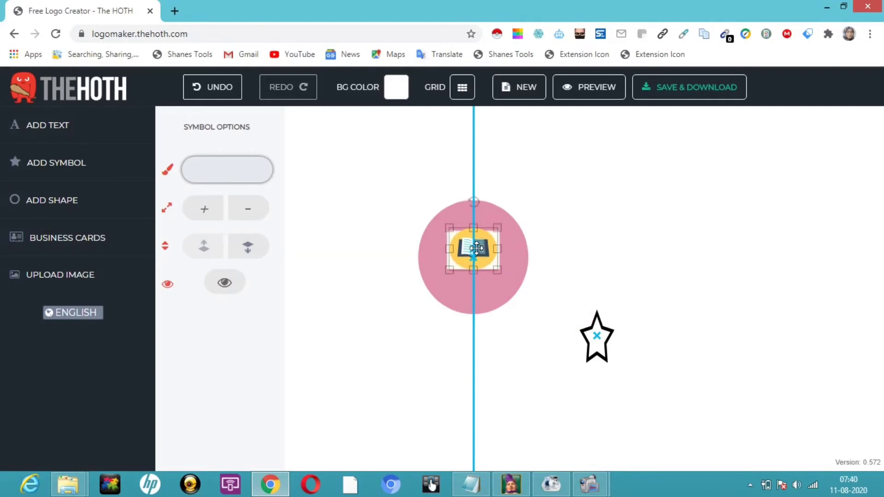
{"action": "left_click", "coordinate": [659, 208]}
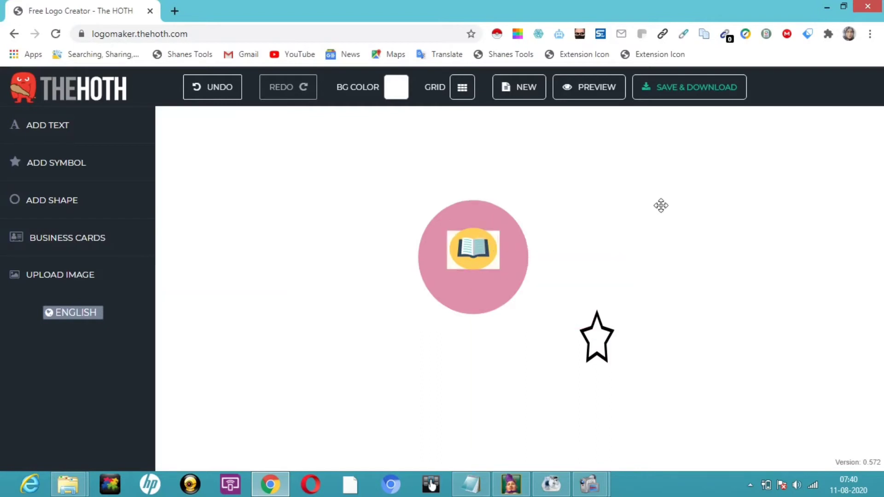
Enlarge the star's height and width to even proportions and center it around the open book symbol on the pink circle.
{"action": "left_click", "coordinate": [587, 335]}
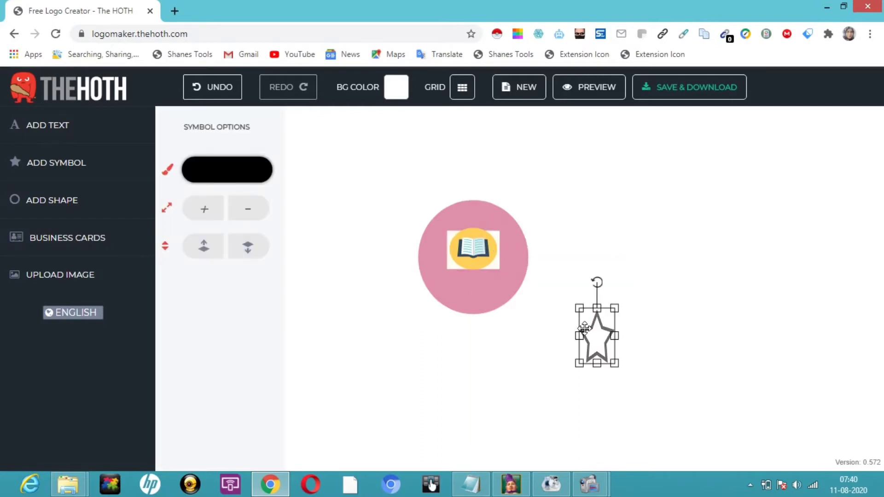
{"action": "left_click_drag", "start_coordinate": [596, 364], "coordinate": [601, 383]}
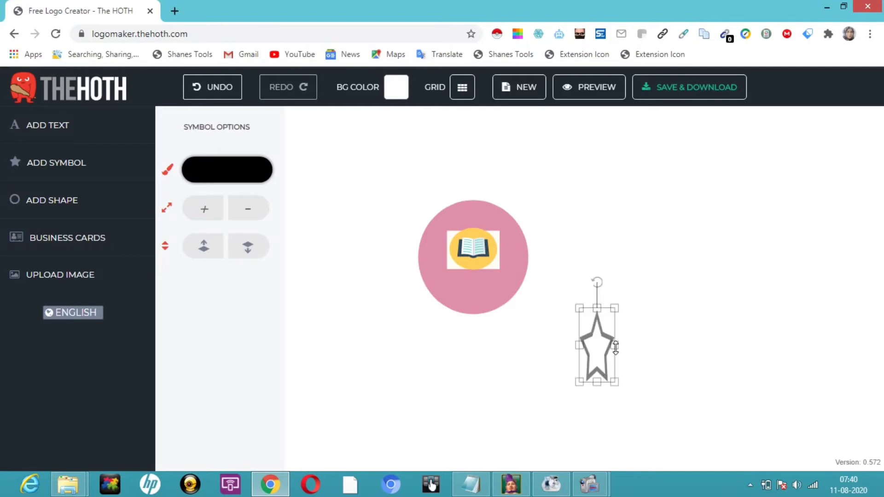
{"action": "left_click", "coordinate": [613, 346]}
{"action": "left_click_drag", "start_coordinate": [614, 346], "coordinate": [653, 345]}
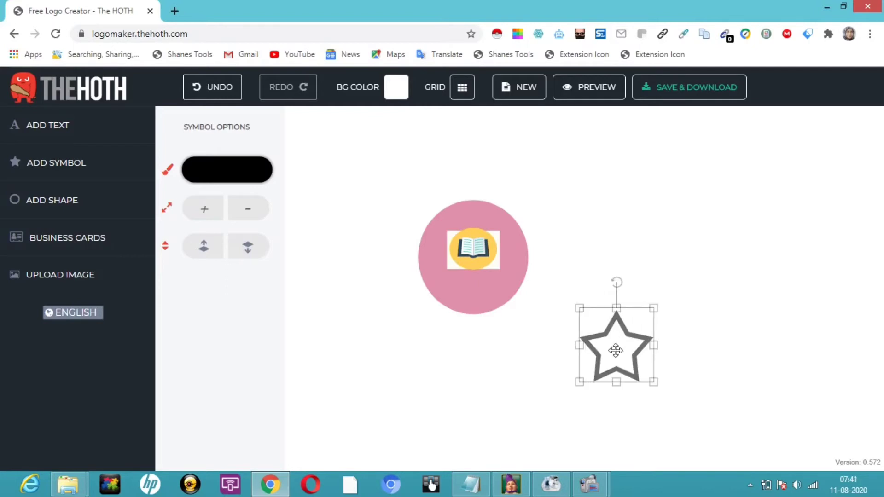
{"action": "left_click_drag", "start_coordinate": [593, 341], "coordinate": [481, 245]}
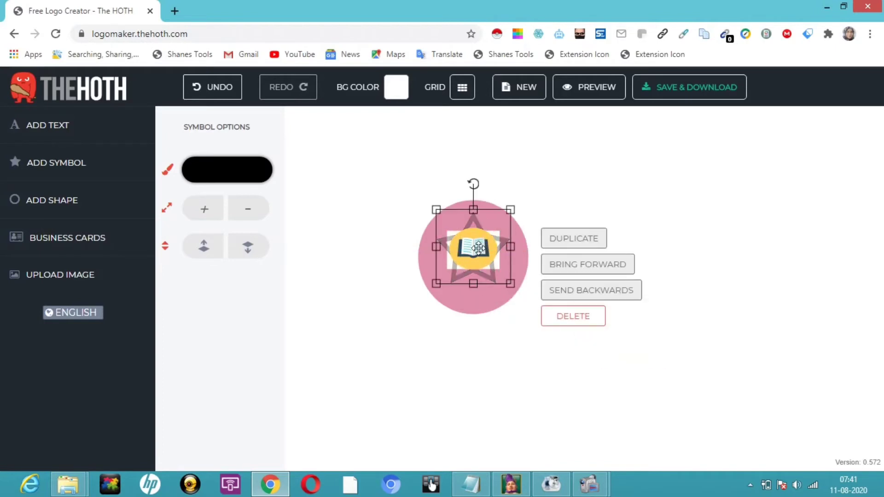
{"action": "left_click", "coordinate": [486, 376]}
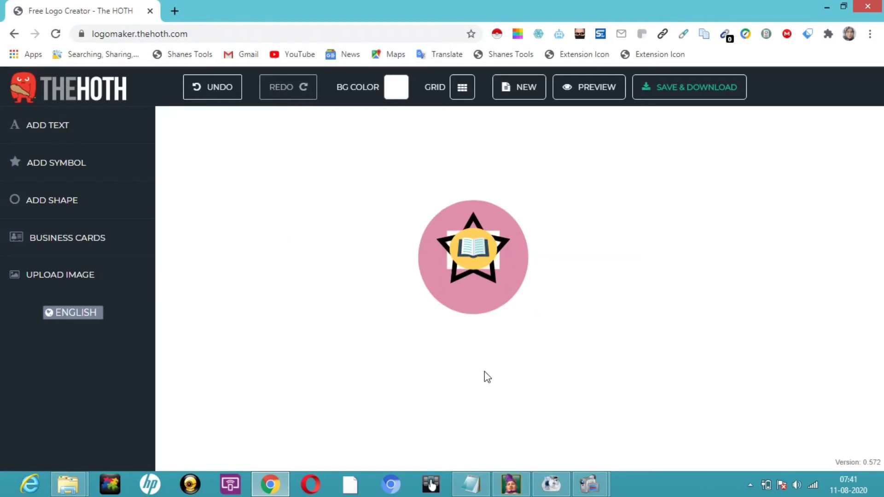
Send the open book symbol backwards so it sits behind the star.
{"action": "left_click", "coordinate": [483, 241]}
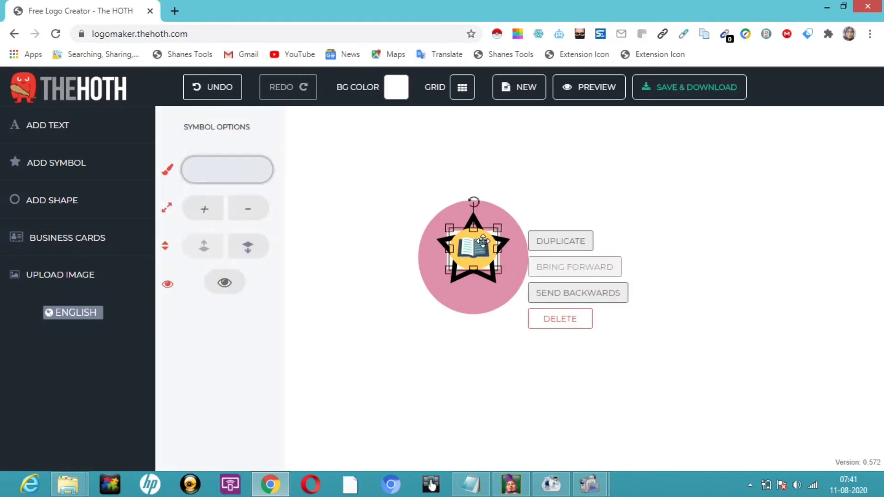
{"action": "left_click", "coordinate": [571, 296]}
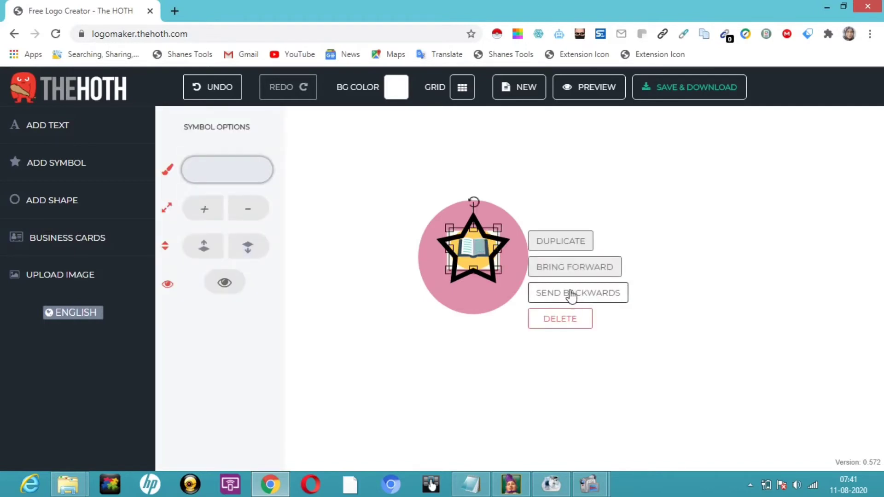
{"action": "left_click", "coordinate": [474, 390]}
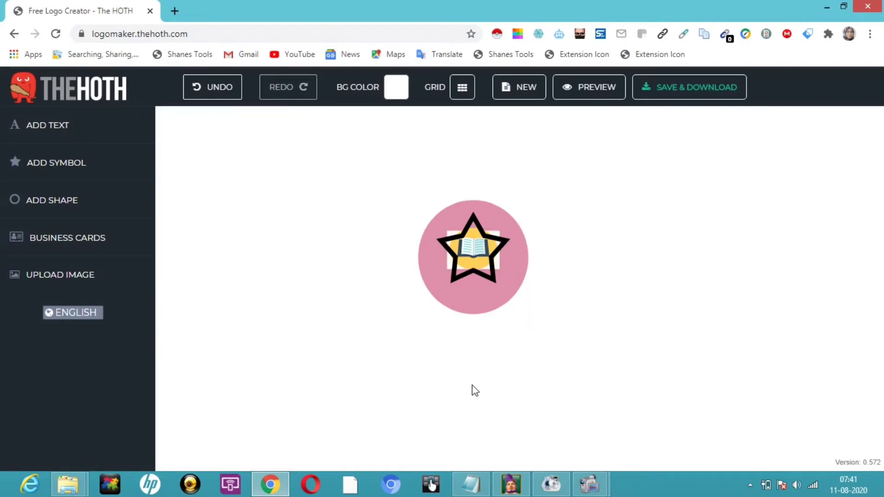
Send the star backwards so the open book symbol sits in front of it.
{"action": "left_click", "coordinate": [481, 261]}
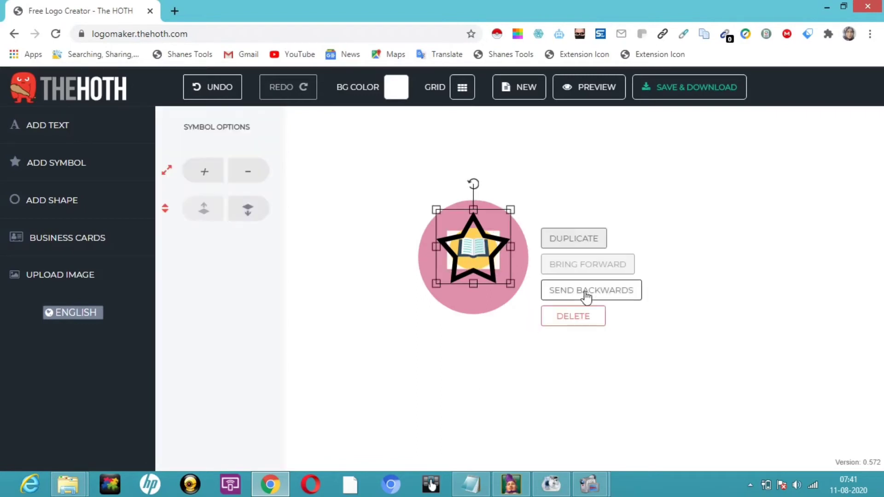
{"action": "left_click", "coordinate": [582, 297]}
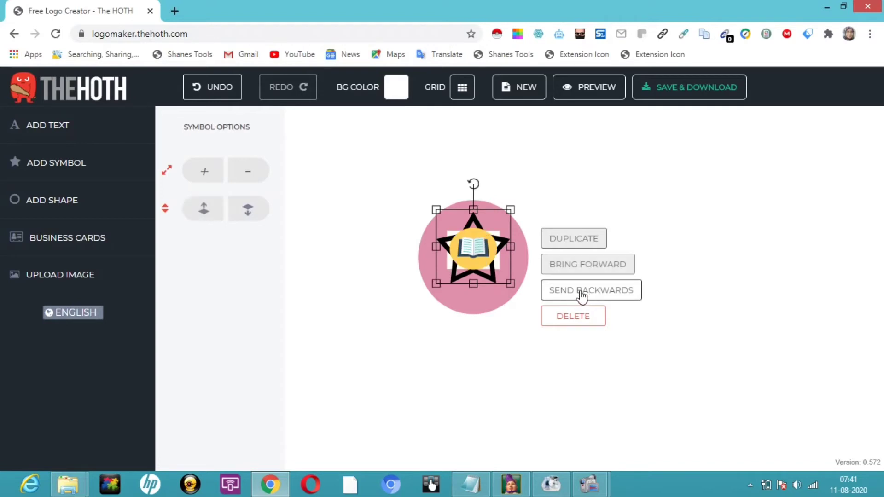
{"action": "left_click", "coordinate": [446, 382]}
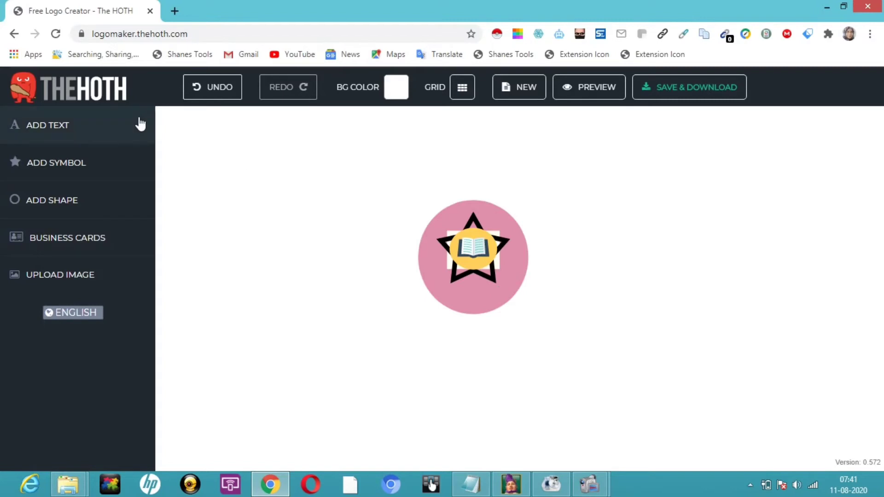
Add a text element with the default placeholder wording, and delete the extra copy so only one remains.
{"action": "left_click", "coordinate": [104, 126]}
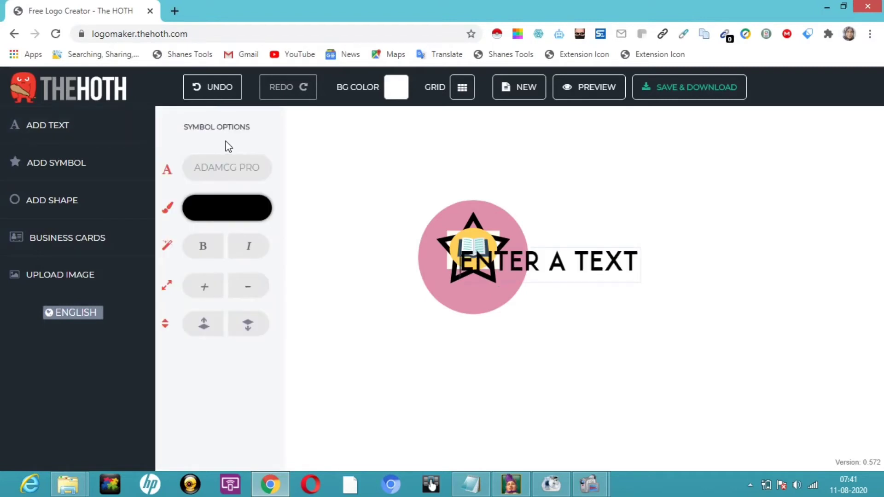
{"action": "left_click", "coordinate": [75, 137]}
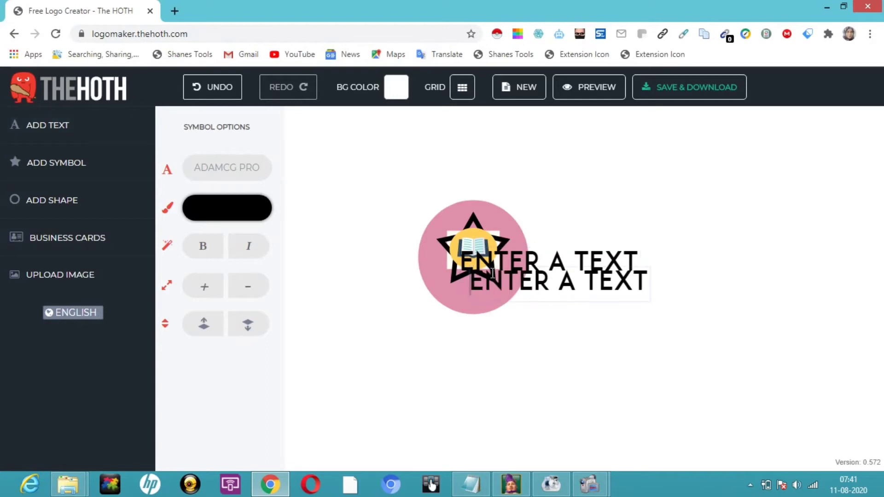
{"action": "left_click", "coordinate": [535, 281]}
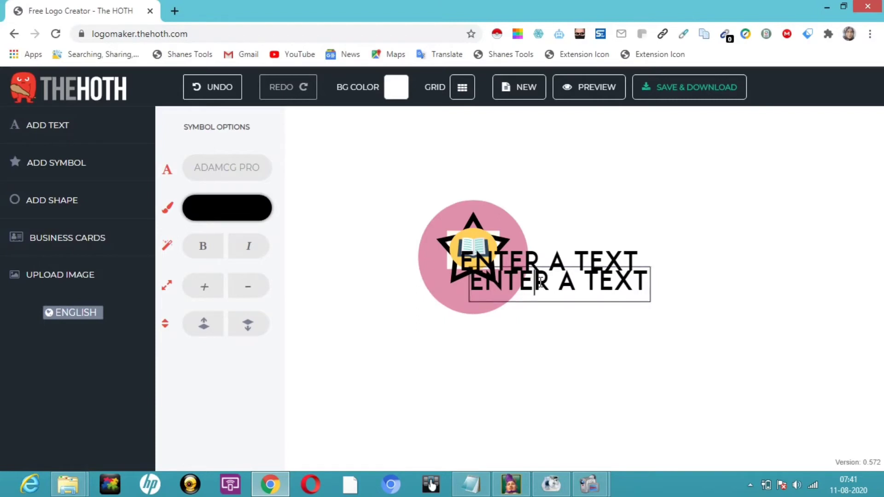
{"action": "left_click", "coordinate": [671, 294]}
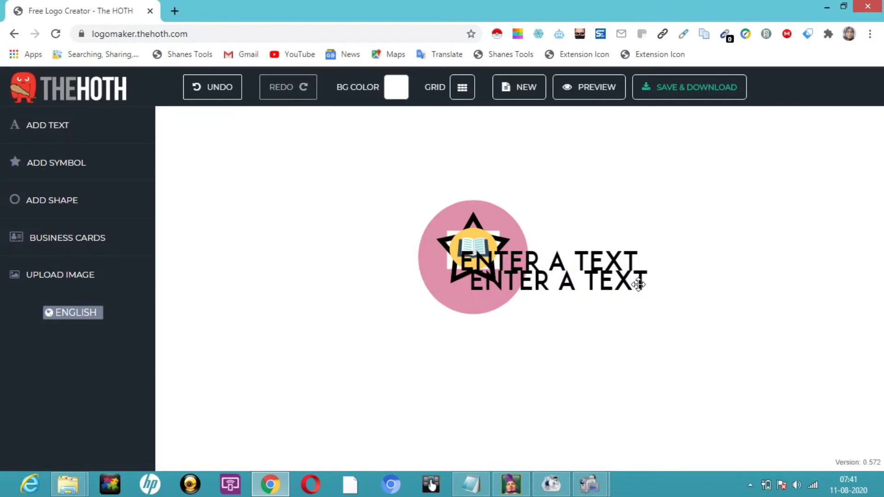
{"action": "left_click", "coordinate": [638, 285]}
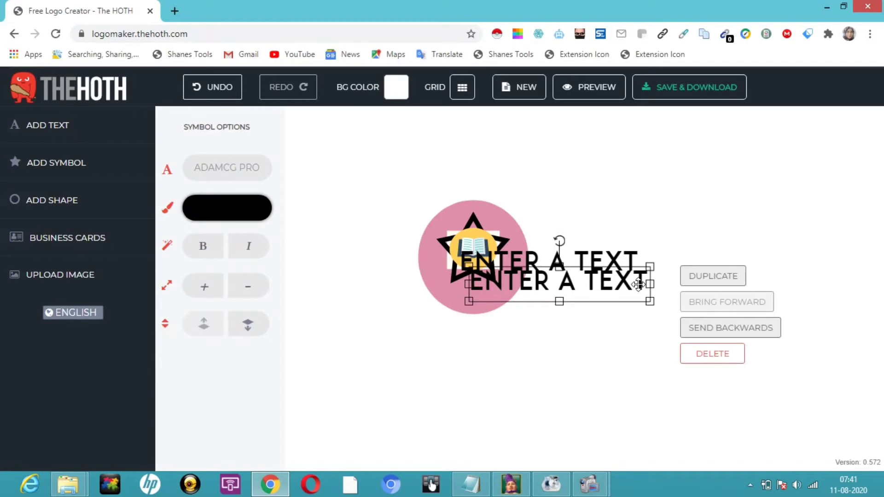
{"action": "left_click", "coordinate": [711, 354]}
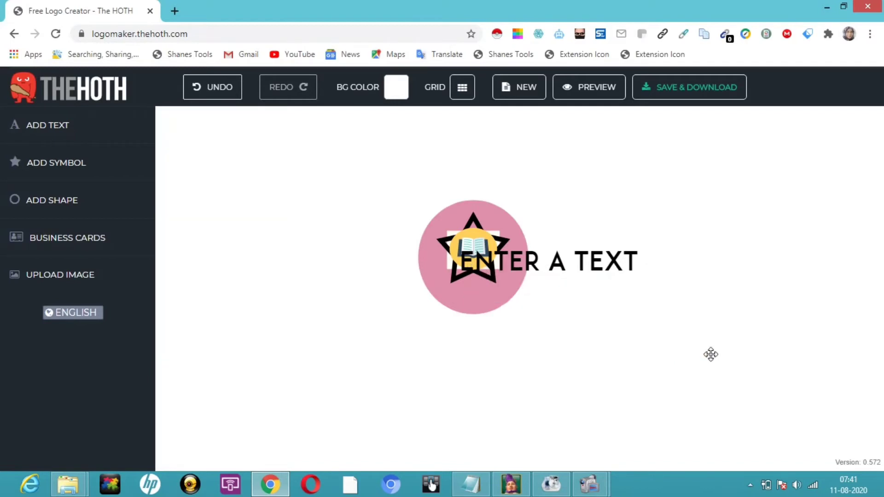
{"action": "left_click", "coordinate": [586, 269]}
{"action": "left_click", "coordinate": [581, 262]}
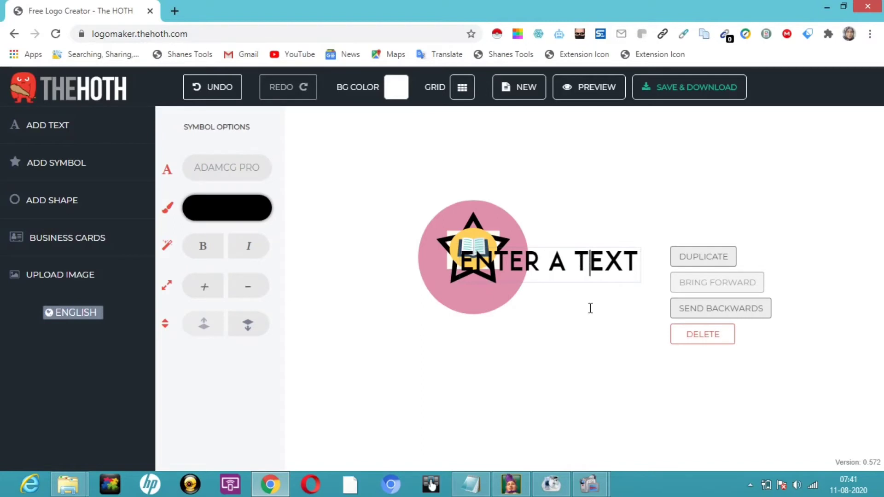
{"action": "left_click", "coordinate": [593, 345]}
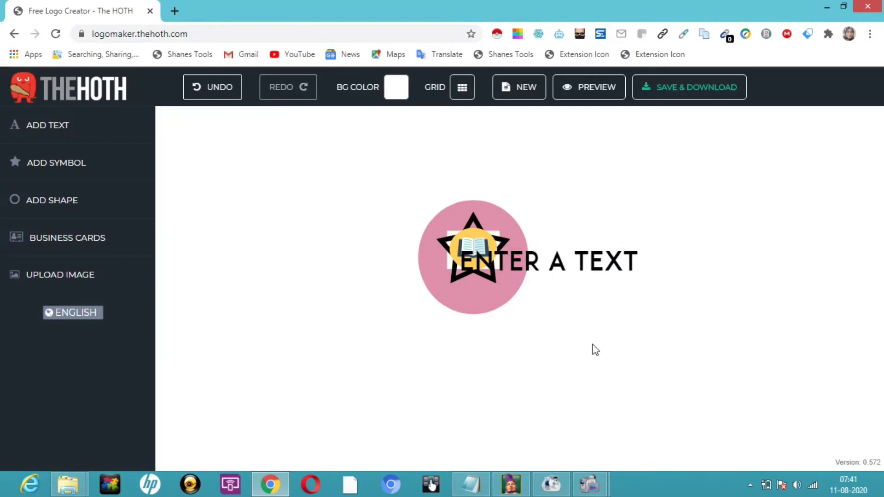
Move the placeholder text to the lower right of the pink circle and replace its wording with SPREADINFO.
{"action": "left_click", "coordinate": [604, 259]}
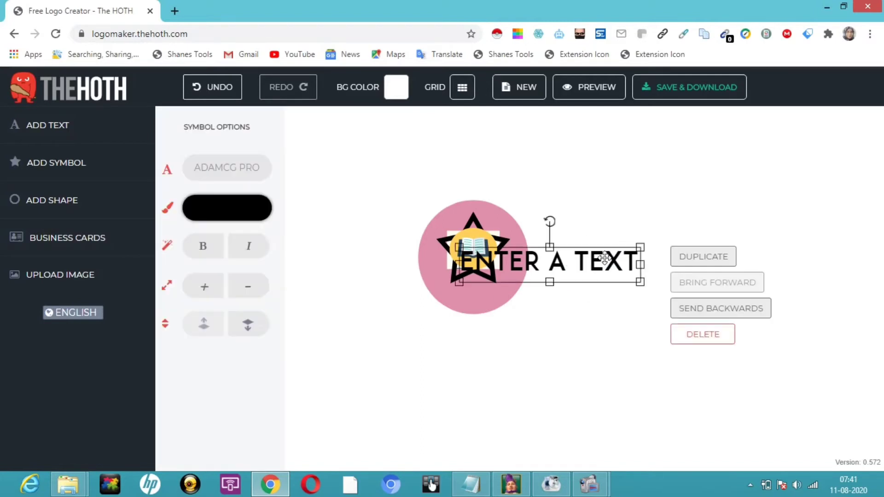
{"action": "left_click_drag", "start_coordinate": [604, 260], "coordinate": [645, 309]}
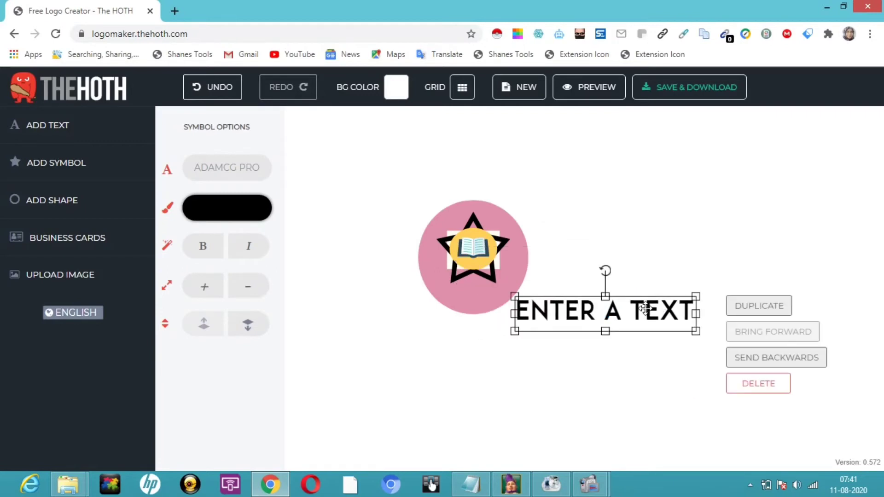
{"action": "left_click", "coordinate": [688, 312]}
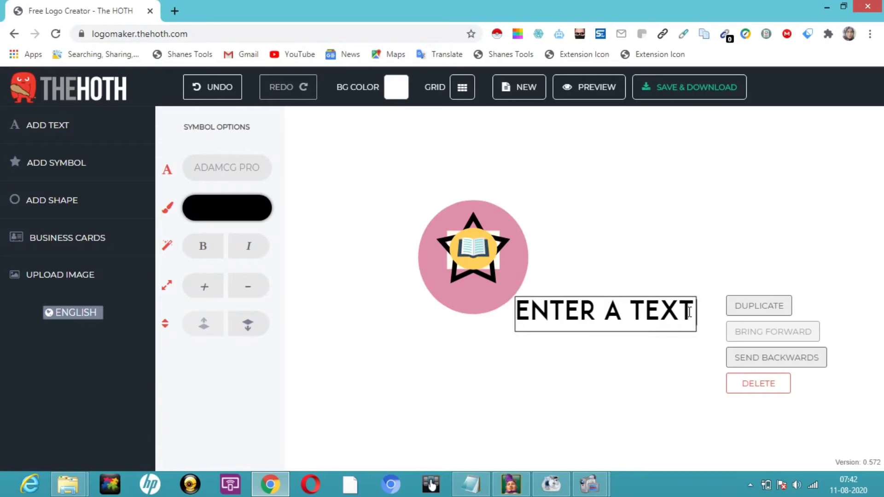
{"action": "key", "text": "BackSpace"}
{"action": "key", "text": "BackSpace"}
{"action": "key", "text": "BackSpace"}
{"action": "key", "text": "BackSpace"}
{"action": "key", "text": "BackSpace"}
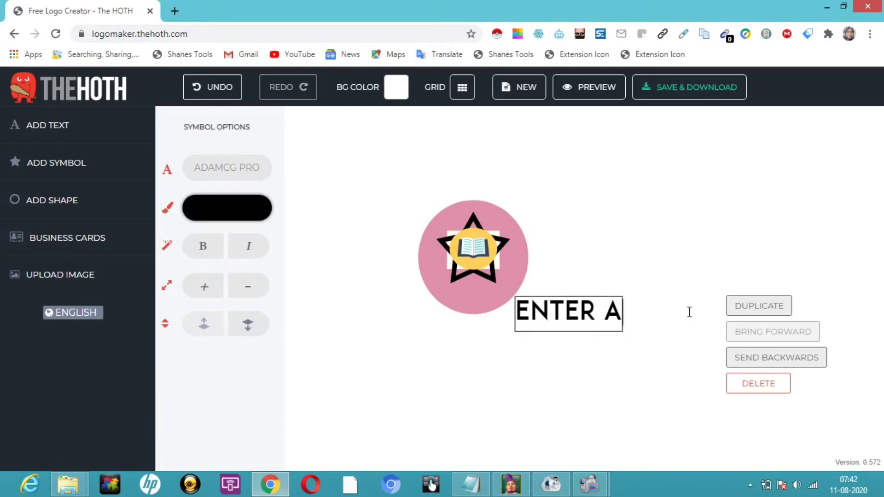
{"action": "key", "text": "BackSpace"}
{"action": "key", "text": "BackSpace"}
{"action": "key", "text": "BackSpace"}
{"action": "key", "text": "BackSpace"}
{"action": "key", "text": "BackSpace"}
{"action": "key", "text": "BackSpace"}
{"action": "key", "text": "BackSpace"}
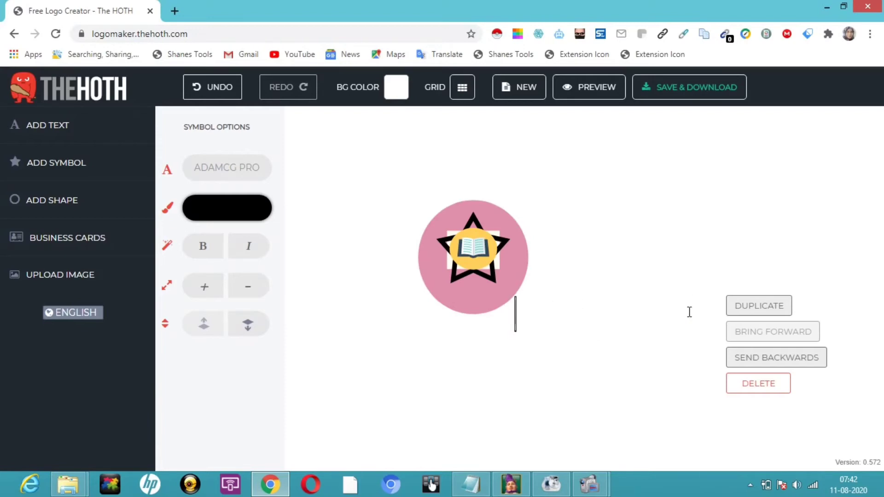
{"action": "type", "text": "SPREADINFO"}
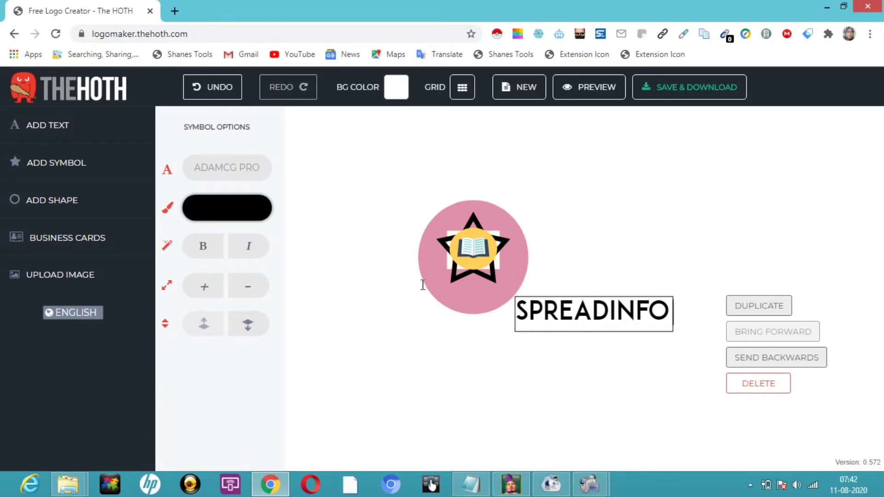
{"action": "left_click", "coordinate": [350, 310]}
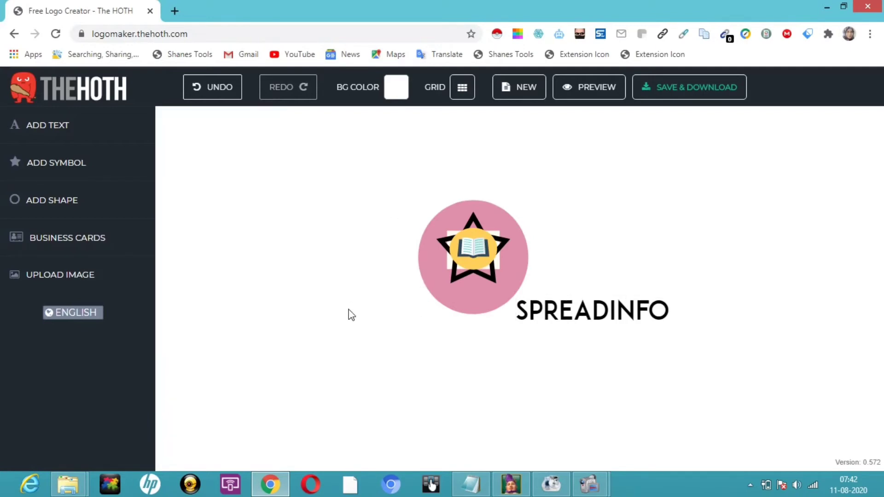
Add a second text element and replace its placeholder wording with the tagline LEARN,EXPLORE AND GROW HIGH.
{"action": "left_click", "coordinate": [57, 121]}
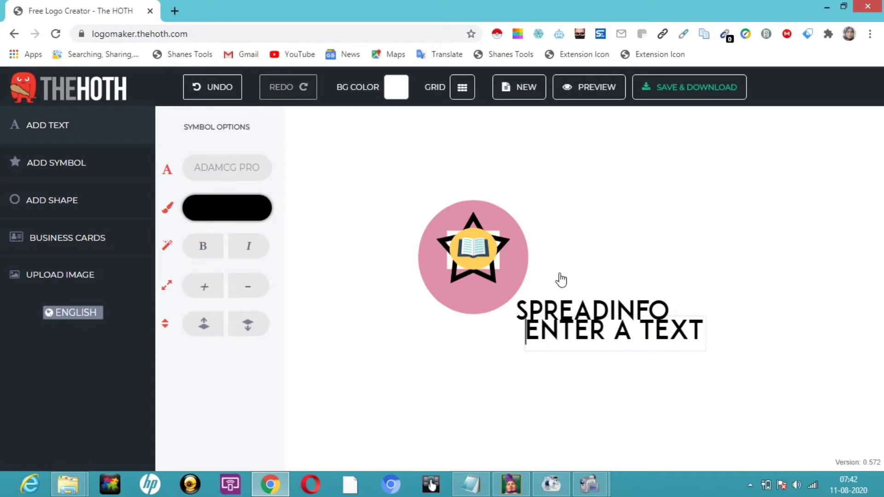
{"action": "left_click", "coordinate": [580, 331]}
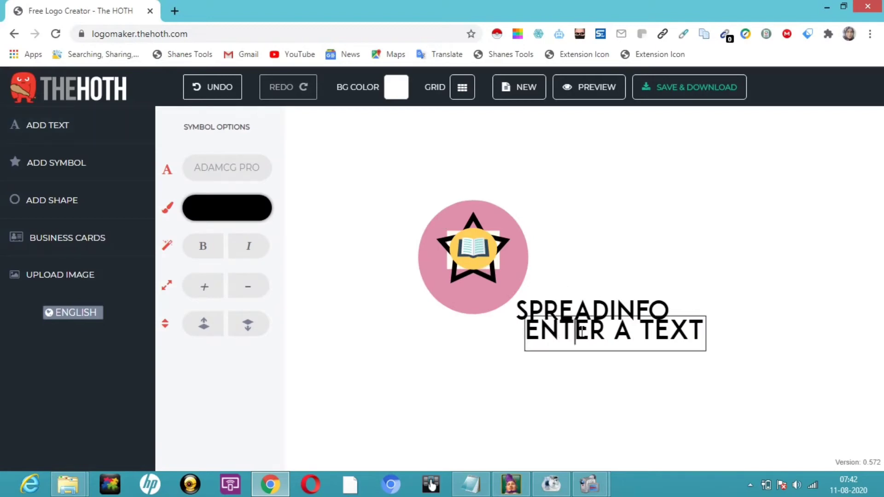
{"action": "left_click", "coordinate": [703, 325]}
{"action": "key", "text": "BackSpace"}
{"action": "key", "text": "BackSpace"}
{"action": "key", "text": "BackSpace"}
{"action": "key", "text": "BackSpace"}
{"action": "key", "text": "BackSpace"}
{"action": "key", "text": "BackSpace"}
{"action": "key", "text": "BackSpace"}
{"action": "key", "text": "BackSpace"}
{"action": "key", "text": "BackSpace"}
{"action": "key", "text": "BackSpace"}
{"action": "key", "text": "BackSpace"}
{"action": "key", "text": "BackSpace"}
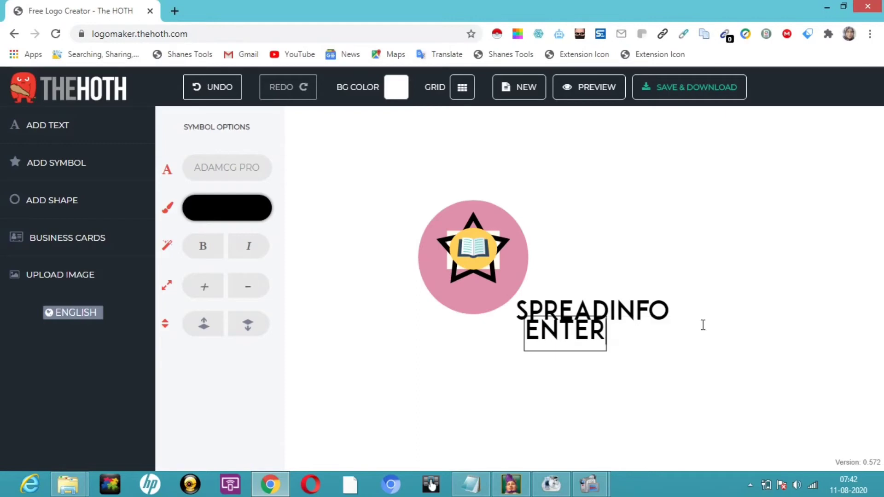
{"action": "type", "text": "LEARN,EXPLORE AND GROW"}
Move the SPREADINFO text up so it sits directly beside the pink circle, level with the book symbol.
{"action": "left_click", "coordinate": [603, 311]}
{"action": "right_click", "coordinate": [603, 310]}
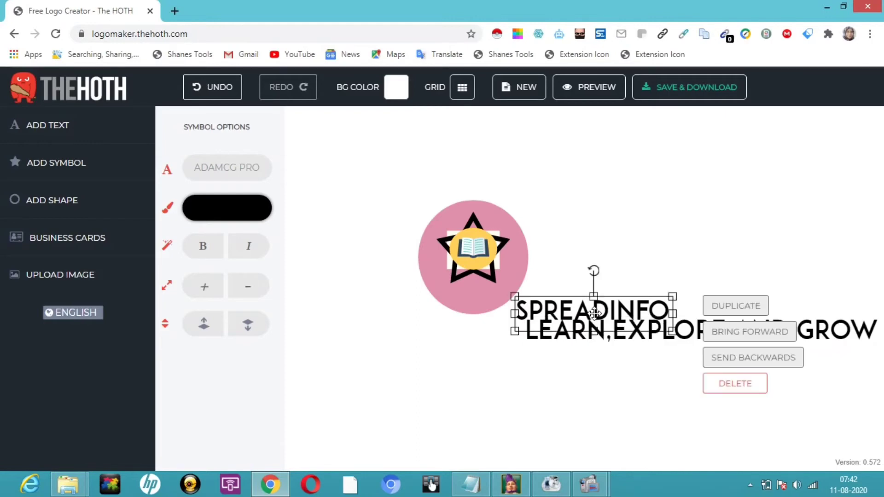
{"action": "left_click_drag", "start_coordinate": [594, 313], "coordinate": [608, 243]}
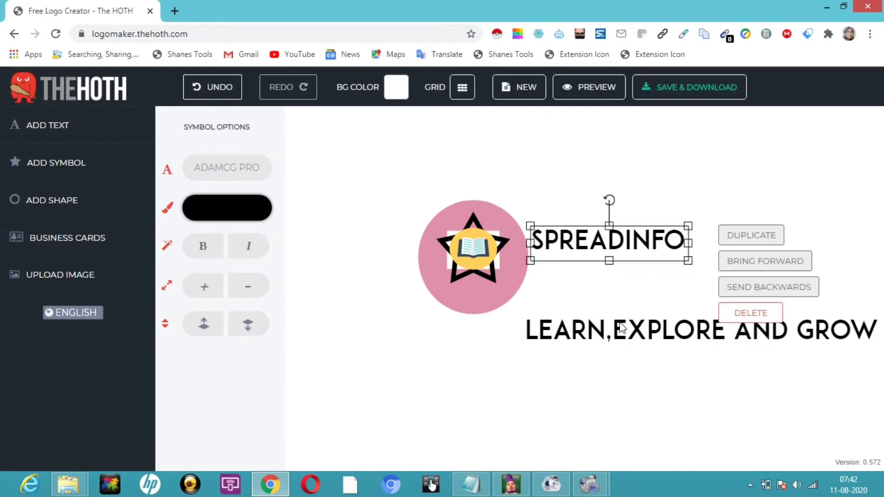
Shrink the LEARN,EXPLORE AND GROW HIGH tagline until it is narrower than the SPREADINFO text.
{"action": "left_click", "coordinate": [636, 331]}
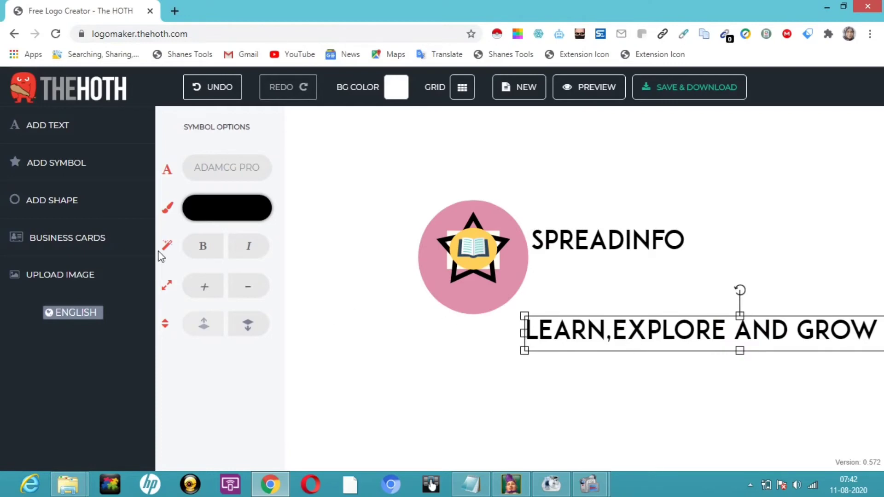
{"action": "left_click", "coordinate": [249, 294]}
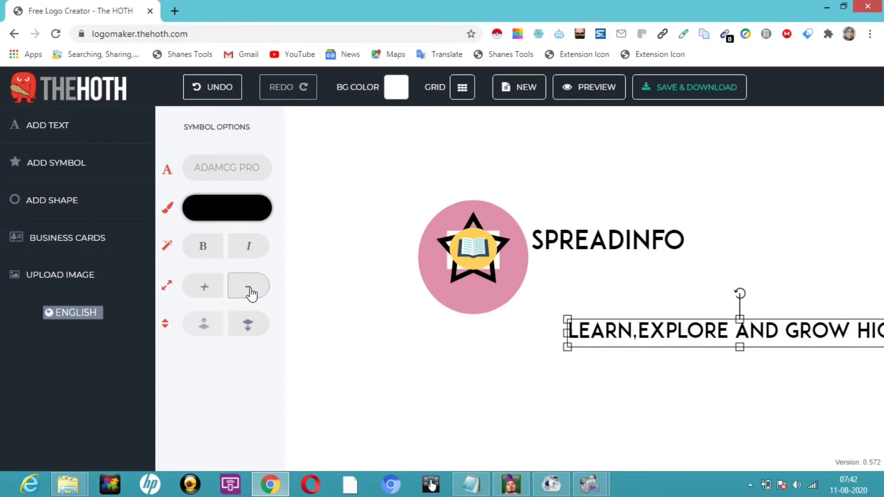
{"action": "left_click", "coordinate": [249, 294]}
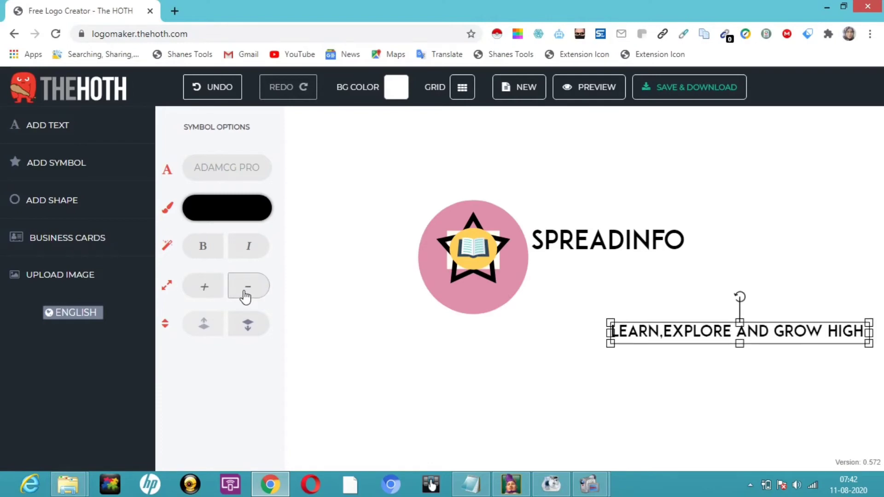
{"action": "left_click", "coordinate": [249, 294]}
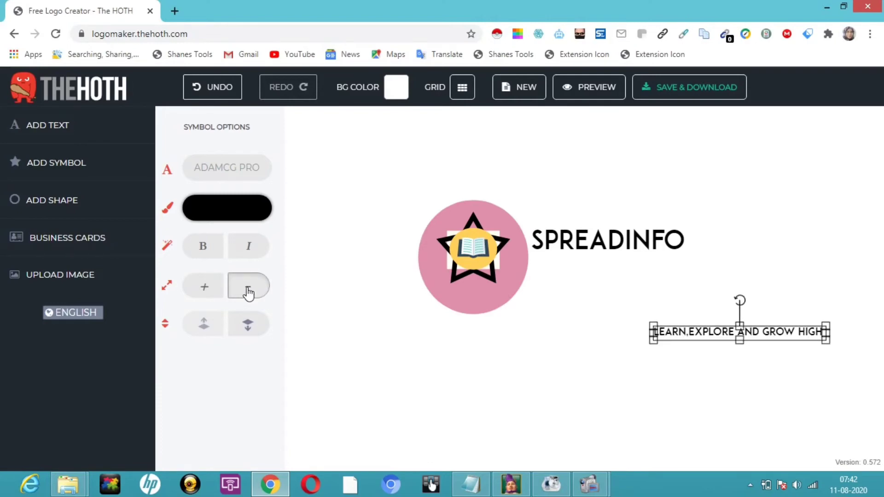
{"action": "left_click", "coordinate": [249, 293]}
{"action": "left_click", "coordinate": [248, 293]}
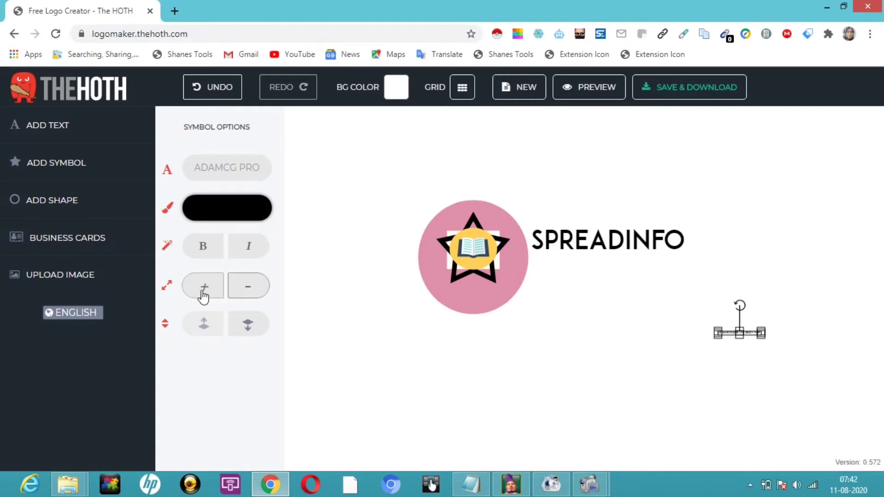
{"action": "left_click", "coordinate": [203, 294]}
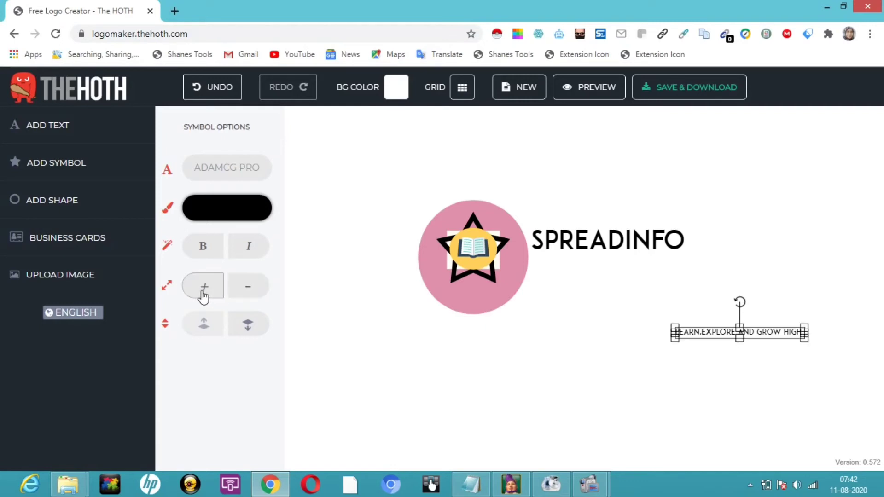
{"action": "left_click", "coordinate": [505, 436]}
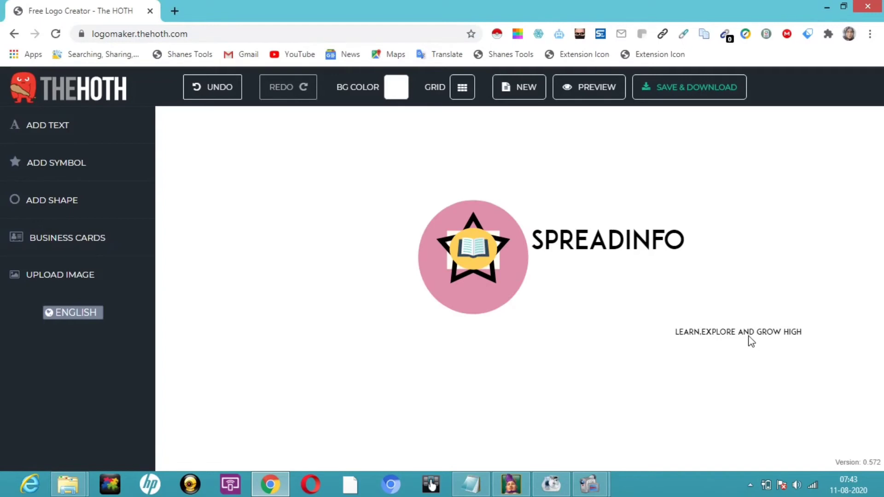
Position the tagline directly beneath the SPREADINFO text, beside the pink circle.
{"action": "left_click_drag", "start_coordinate": [750, 334], "coordinate": [603, 275]}
{"action": "right_click", "coordinate": [603, 275]}
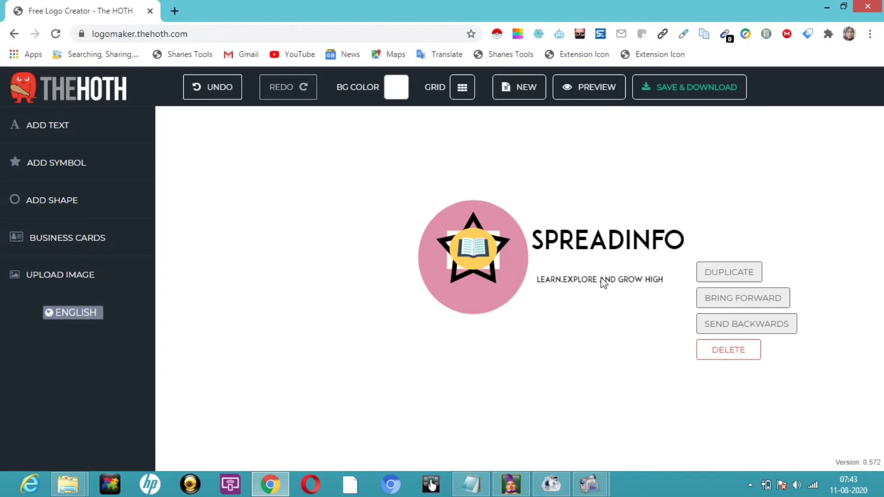
{"action": "left_click", "coordinate": [603, 282]}
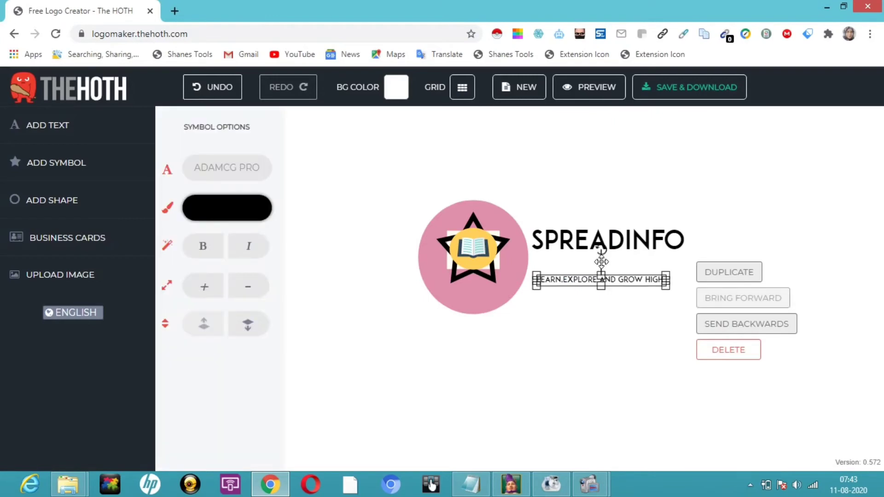
{"action": "left_click_drag", "start_coordinate": [601, 262], "coordinate": [601, 244]}
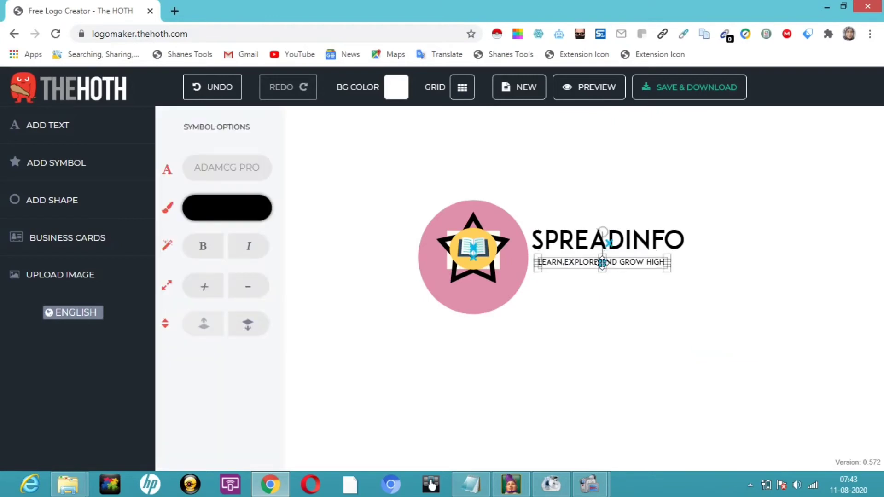
{"action": "left_click", "coordinate": [587, 312]}
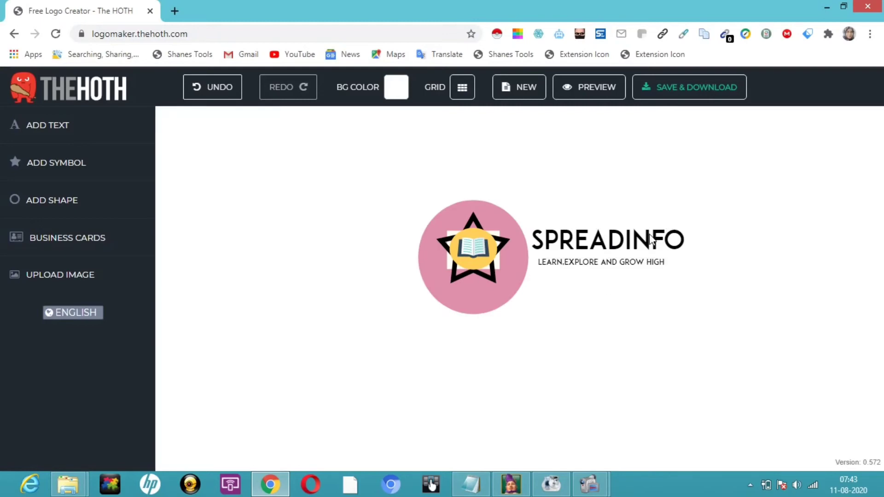
Add another text element below the tagline with the wording INFO.
{"action": "left_click", "coordinate": [649, 233]}
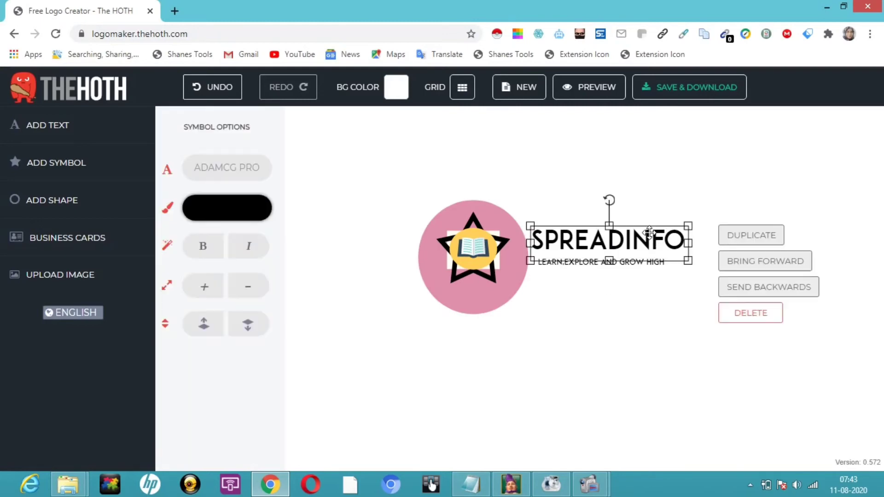
{"action": "left_click", "coordinate": [609, 316]}
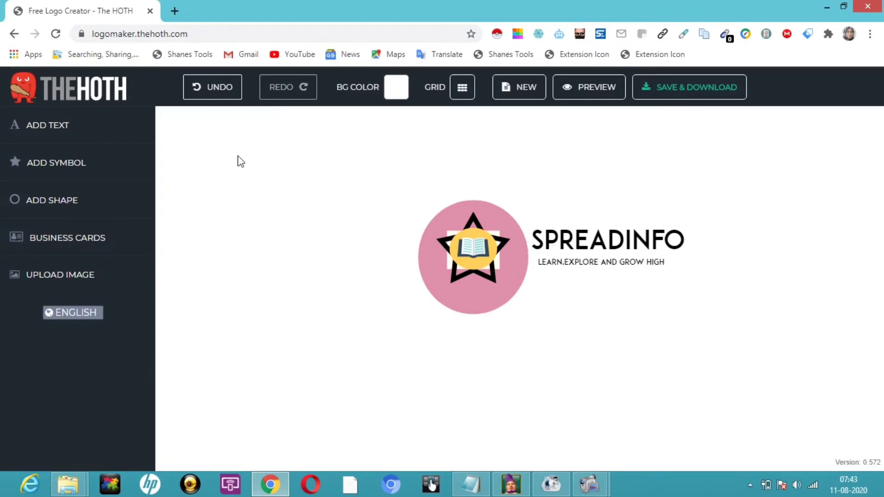
{"action": "left_click", "coordinate": [41, 126]}
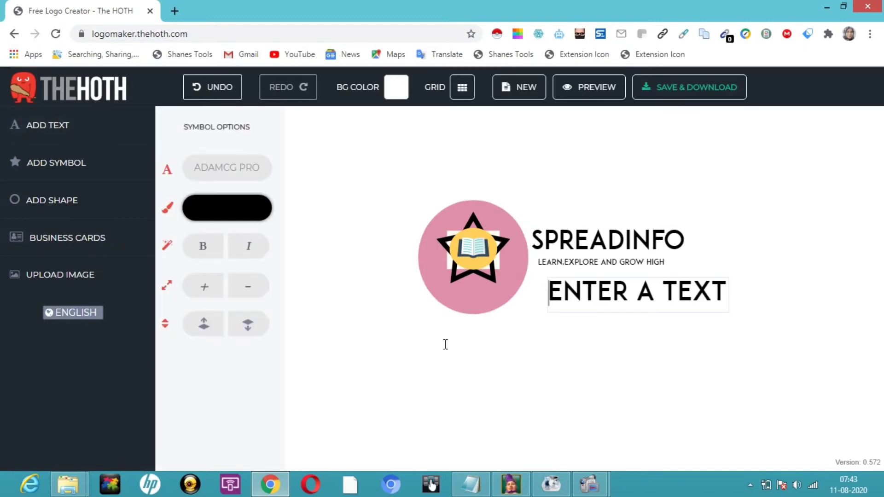
{"action": "type", "text": "INFO"}
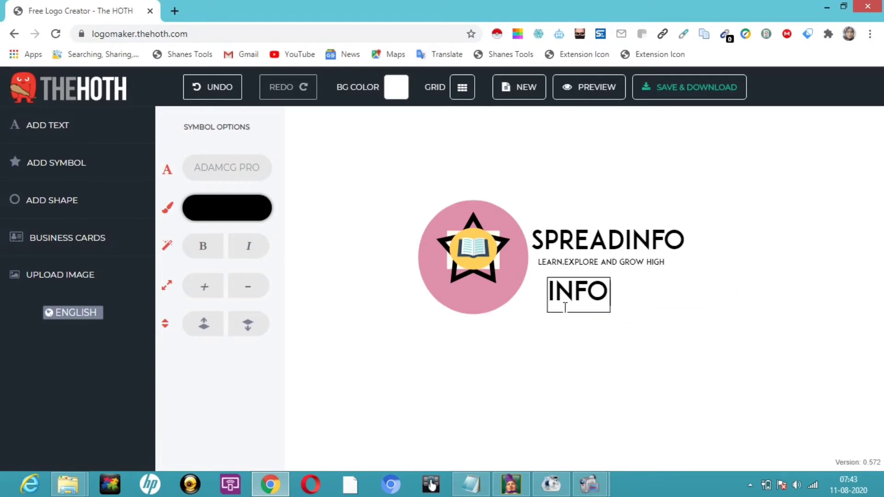
Remove INFO from the SPREADINFO text so that it reads SPREAD.
{"action": "left_click", "coordinate": [622, 239]}
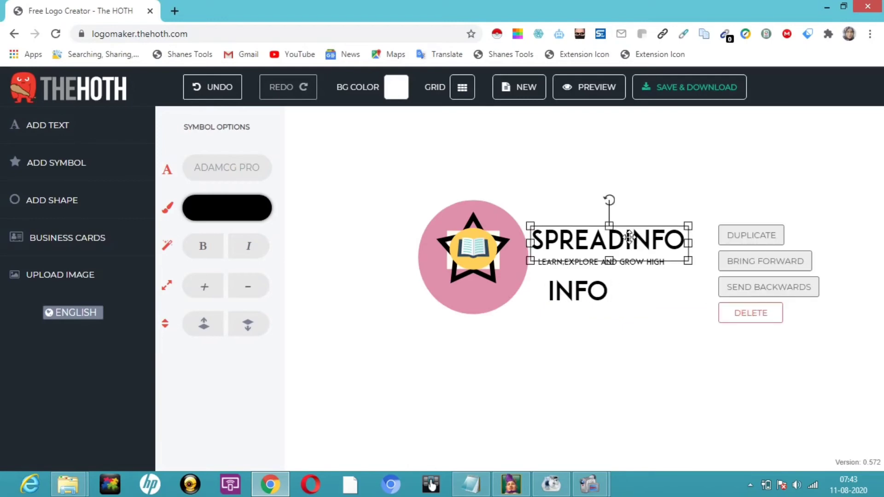
{"action": "left_click", "coordinate": [646, 237]}
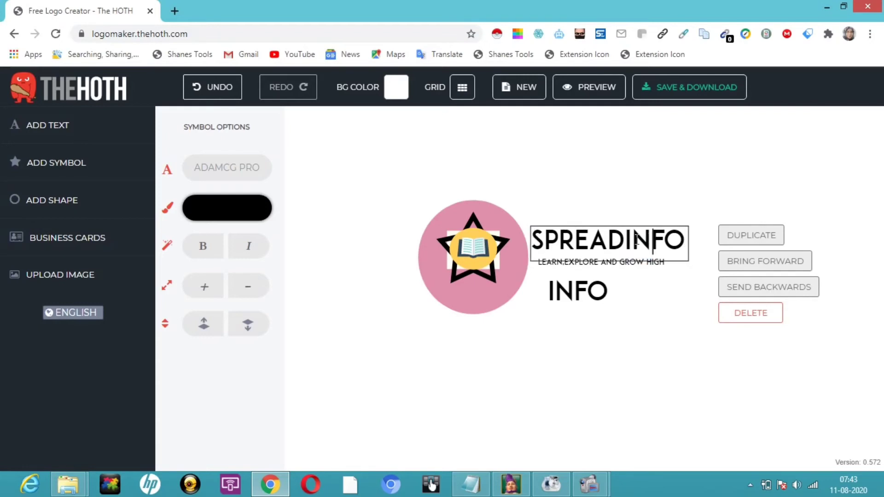
{"action": "left_click_drag", "start_coordinate": [684, 237], "coordinate": [629, 237]}
{"action": "key", "text": "BackSpace"}
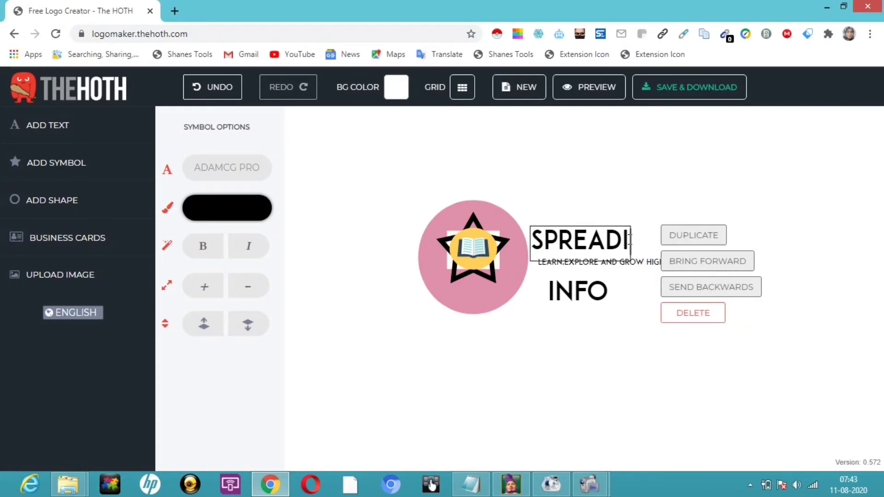
{"action": "key", "text": "BackSpace"}
{"action": "left_click", "coordinate": [551, 324]}
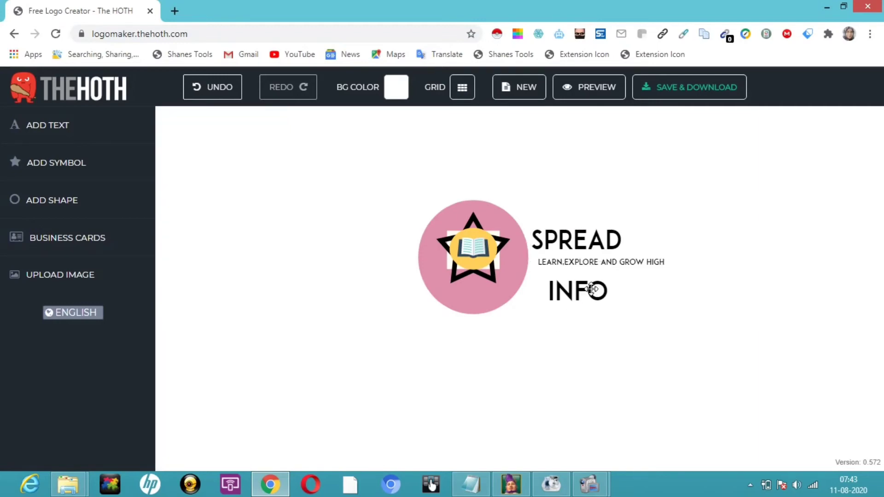
Move the INFO text beneath the right end of the tagline and set its font to Arial.
{"action": "left_click_drag", "start_coordinate": [584, 291], "coordinate": [638, 287]}
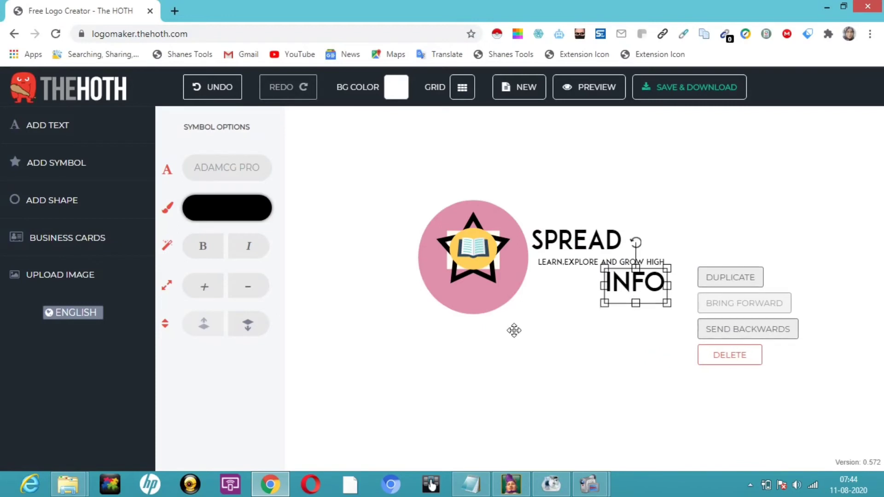
{"action": "left_click", "coordinate": [297, 291]}
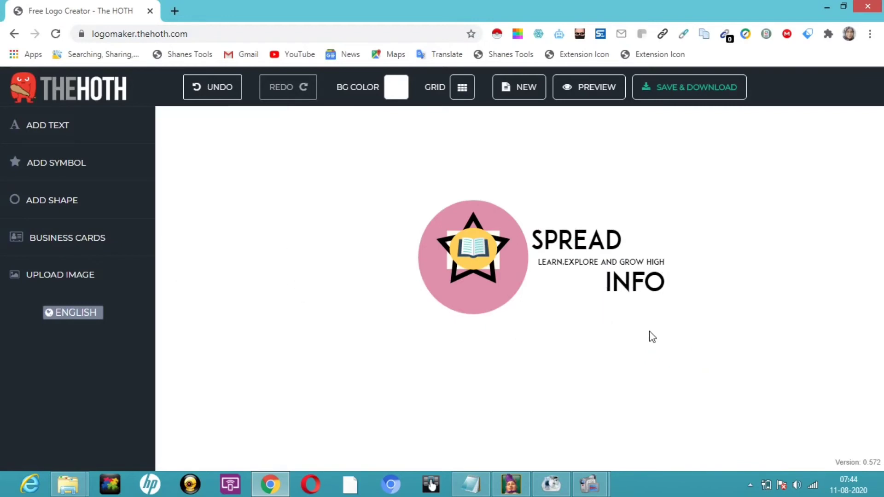
{"action": "left_click", "coordinate": [635, 280]}
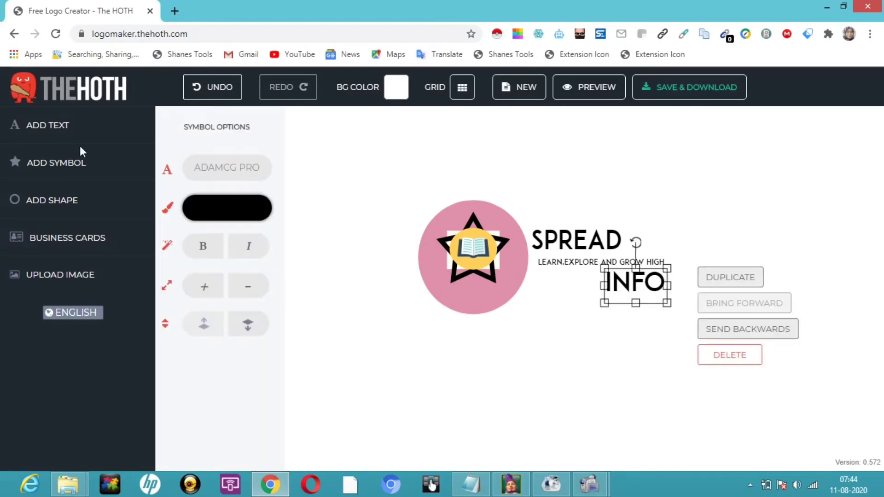
{"action": "left_click", "coordinate": [234, 168]}
{"action": "left_click", "coordinate": [229, 230]}
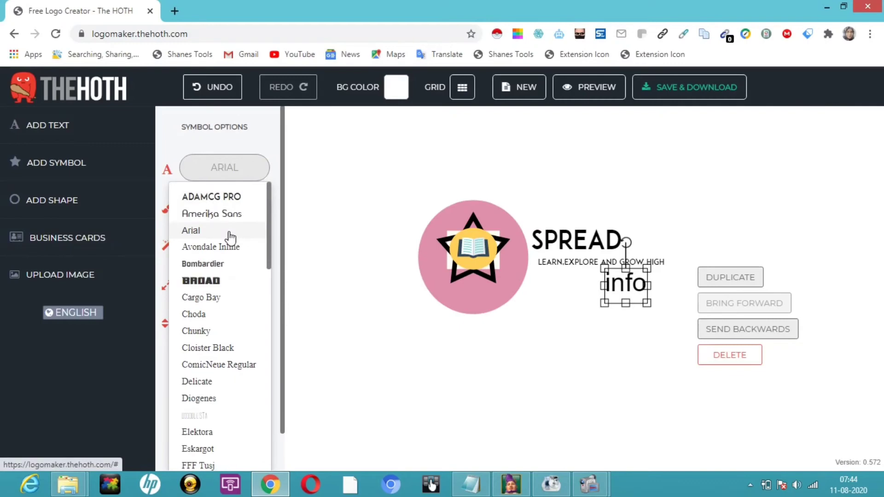
Set the font of the info text beneath the tagline to Freebooter Script.
{"action": "left_click", "coordinate": [206, 350]}
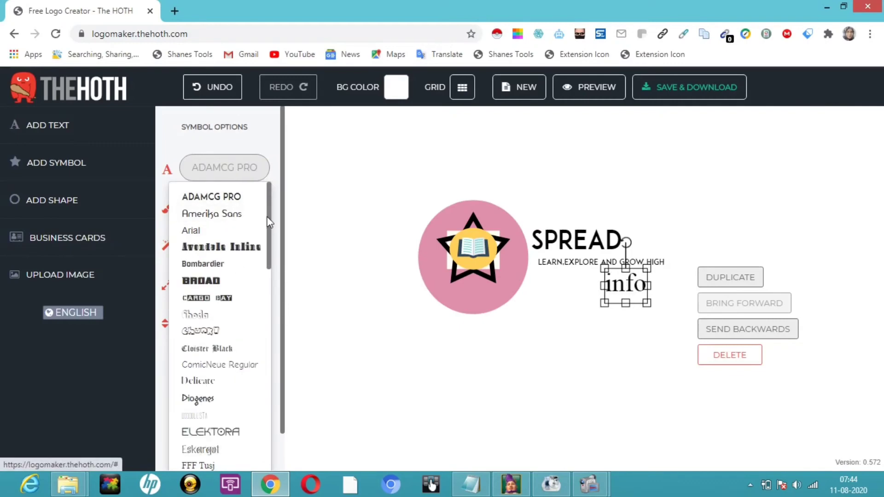
{"action": "scroll", "coordinate": [244, 322], "scroll_direction": "down", "scroll_amount": 7}
{"action": "scroll", "coordinate": [226, 299], "scroll_direction": "up", "scroll_amount": 3}
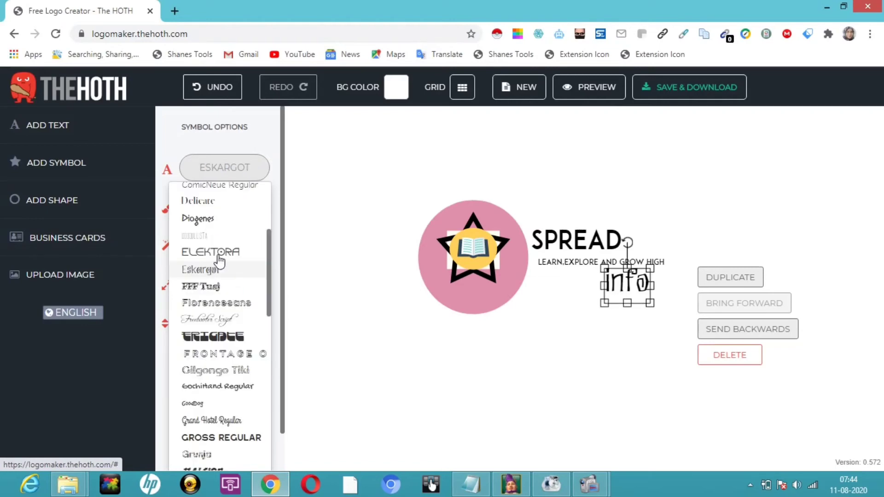
{"action": "left_click", "coordinate": [226, 321]}
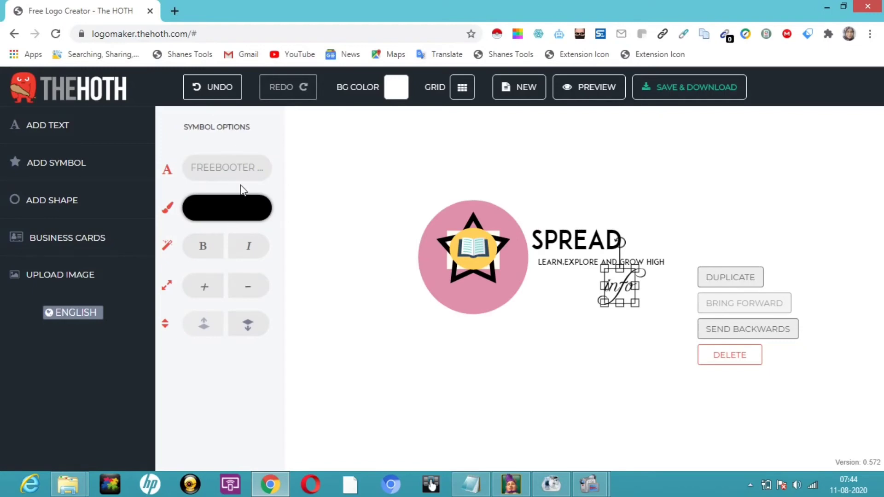
Recolour the info text purple with hex value d12ed1.
{"action": "left_click", "coordinate": [239, 204]}
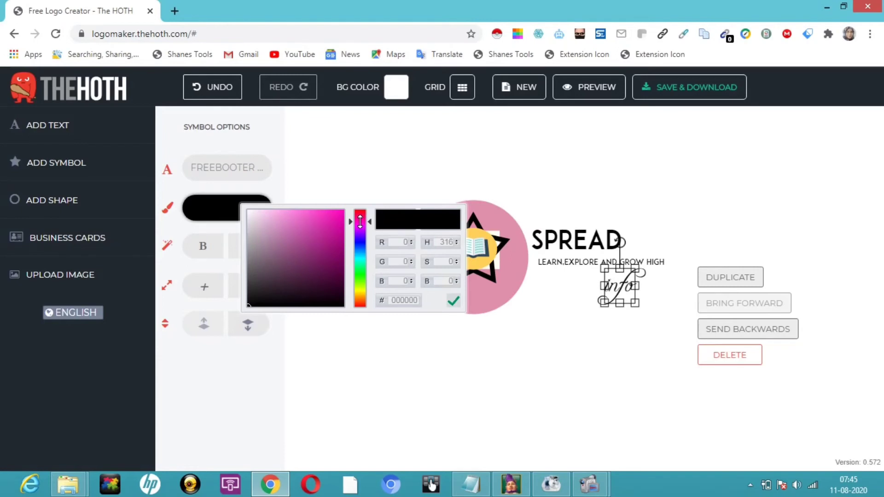
{"action": "left_click", "coordinate": [323, 218]}
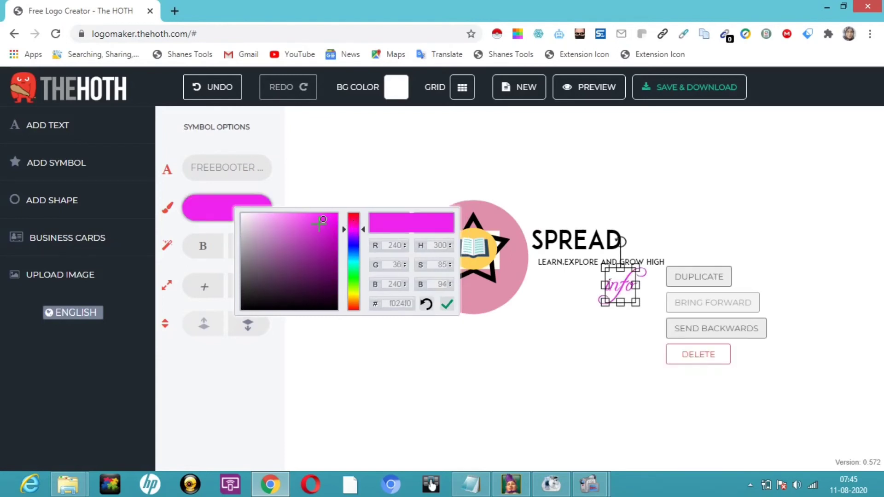
{"action": "left_click", "coordinate": [316, 230]}
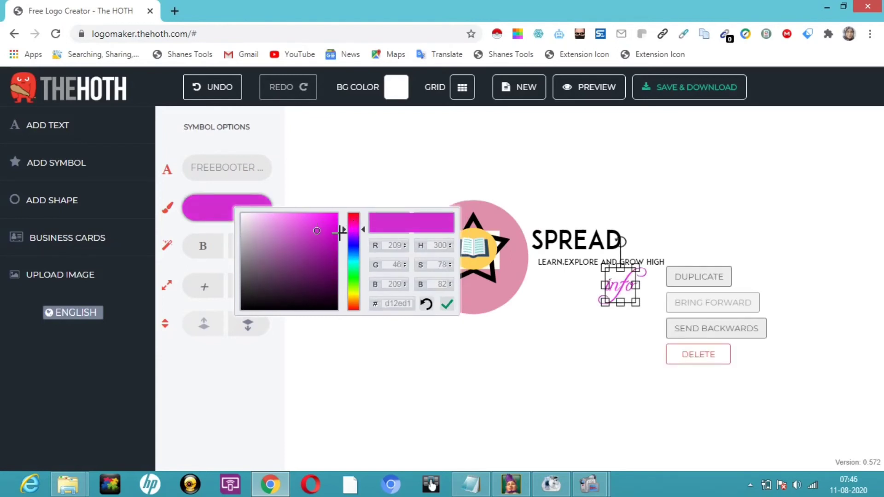
{"action": "left_click", "coordinate": [448, 304]}
{"action": "left_click", "coordinate": [450, 306]}
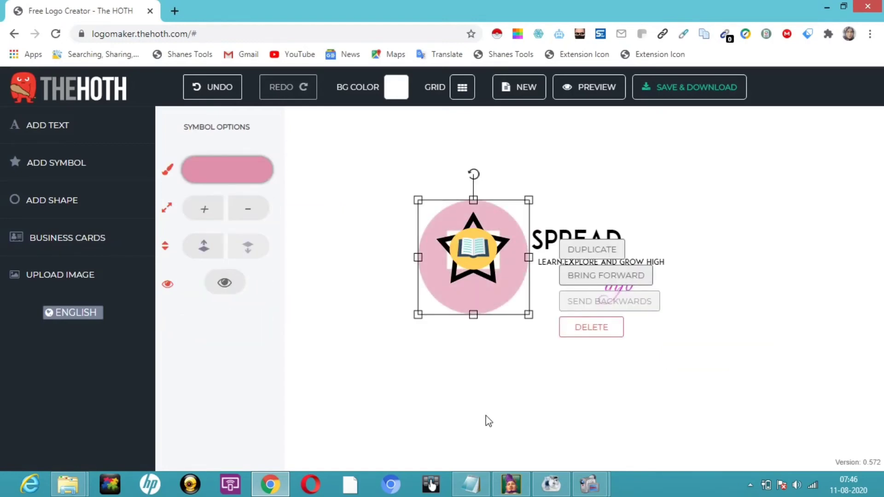
{"action": "left_click", "coordinate": [648, 340]}
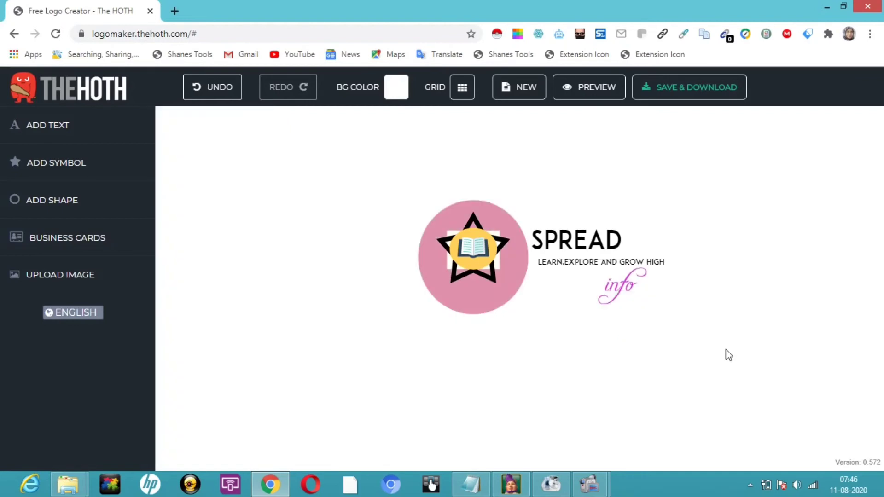
Shrink the pink circle to roughly the size of the star.
{"action": "left_click", "coordinate": [495, 246]}
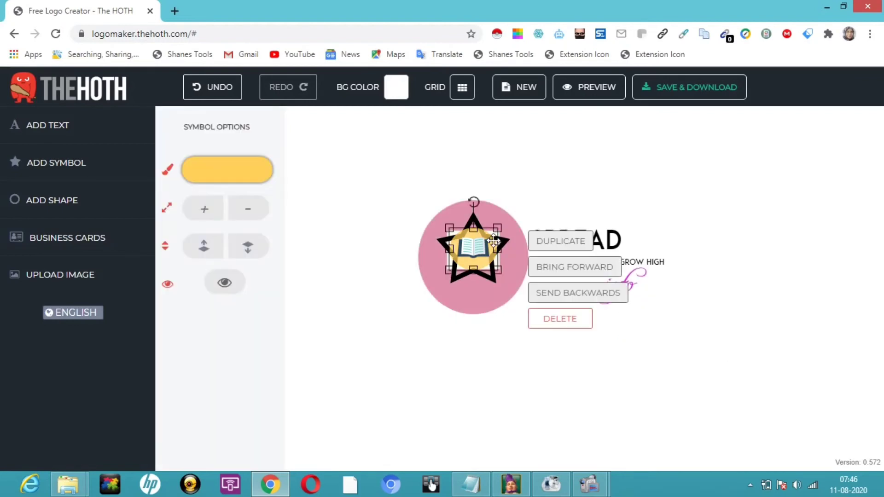
{"action": "right_click", "coordinate": [500, 214]}
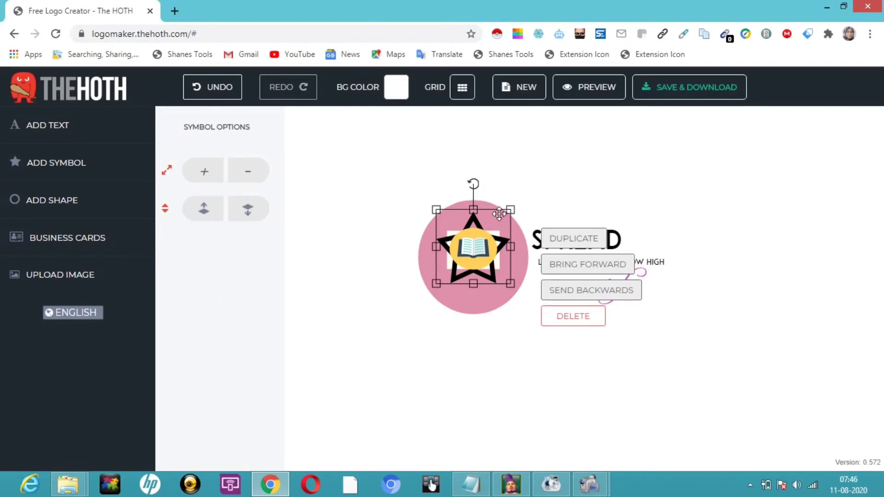
{"action": "left_click", "coordinate": [522, 253]}
{"action": "right_click", "coordinate": [521, 254]}
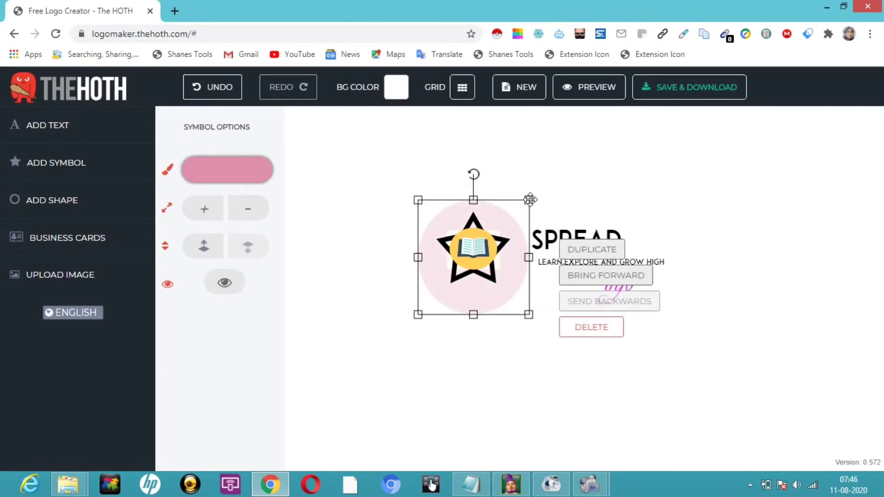
{"action": "left_click_drag", "start_coordinate": [528, 200], "coordinate": [470, 251]}
Centre the reduced pink circle behind the star and the yellow book badge.
{"action": "right_click", "coordinate": [478, 246]}
{"action": "right_click", "coordinate": [464, 269]}
{"action": "left_click", "coordinate": [487, 244]}
{"action": "right_click", "coordinate": [488, 244]}
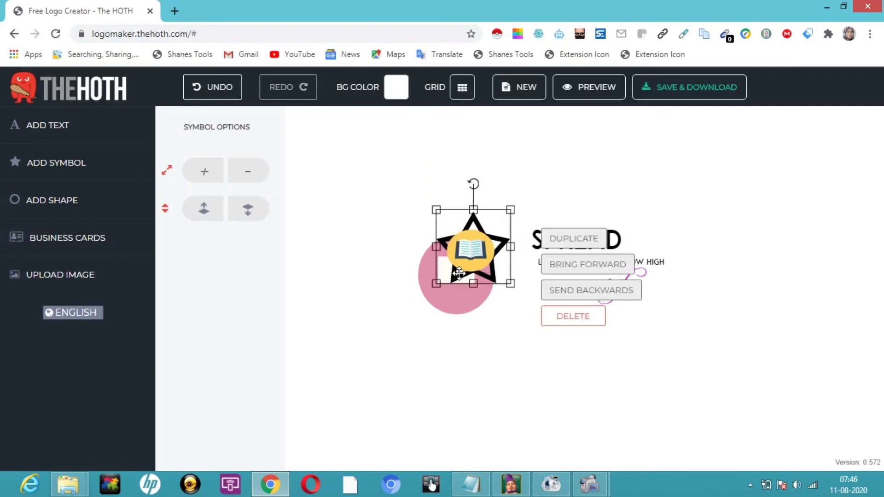
{"action": "left_click_drag", "start_coordinate": [460, 301], "coordinate": [471, 282]}
{"action": "right_click", "coordinate": [472, 282]}
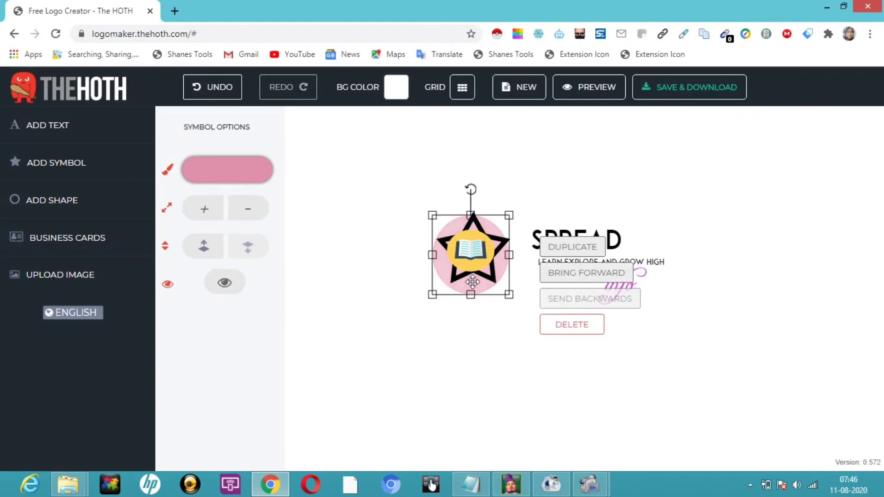
{"action": "left_click", "coordinate": [448, 337]}
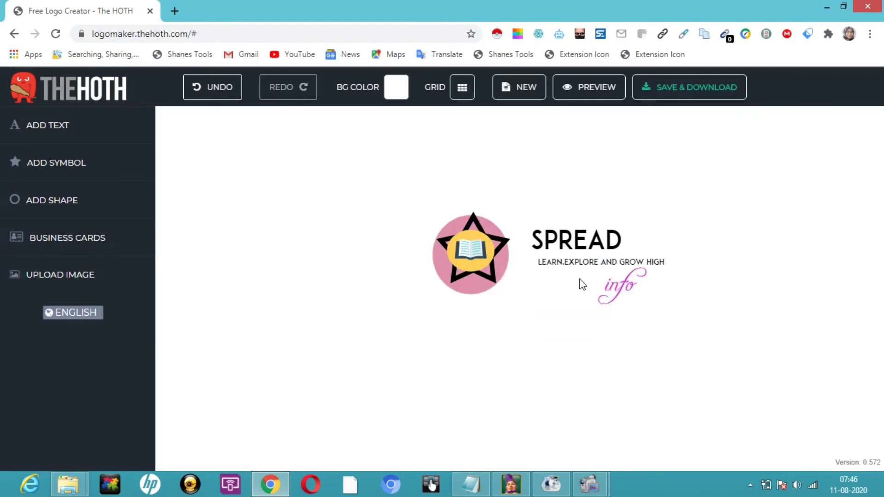
Move the SPREAD text against the edge of the emblem and place the info text directly after it on the same line.
{"action": "left_click", "coordinate": [620, 290]}
{"action": "right_click", "coordinate": [621, 290]}
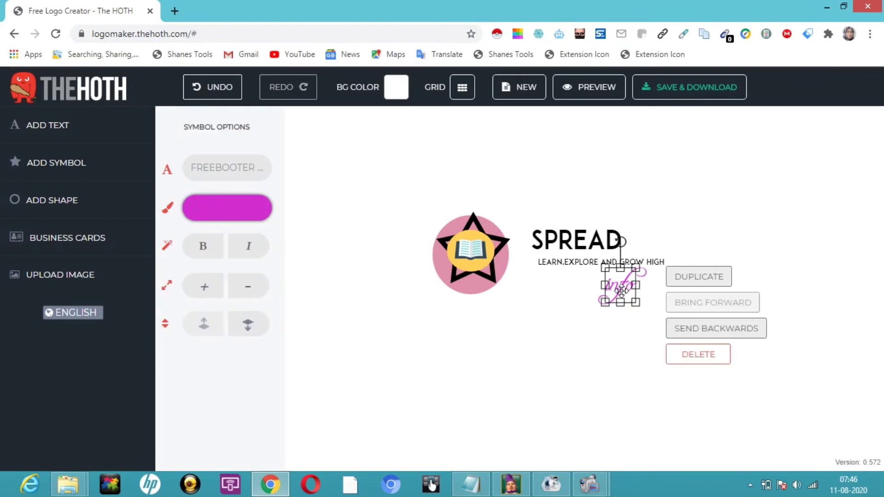
{"action": "left_click_drag", "start_coordinate": [577, 241], "coordinate": [552, 236]}
{"action": "right_click", "coordinate": [565, 286]}
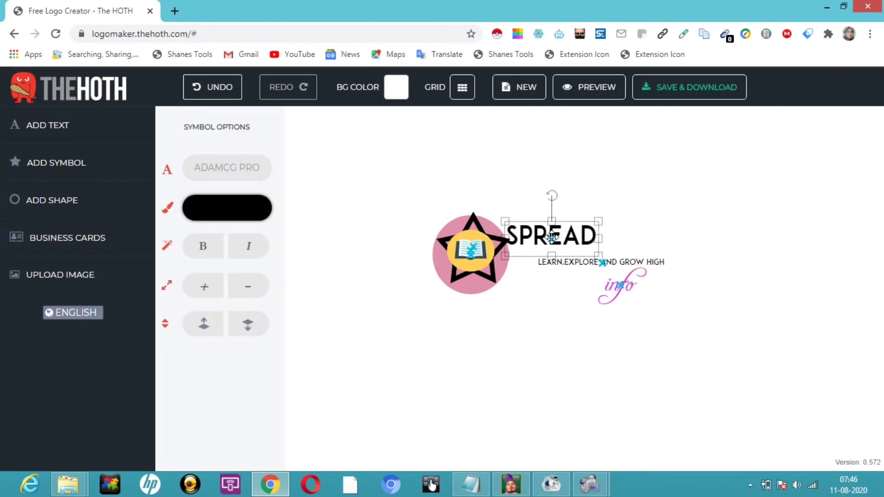
{"action": "right_click", "coordinate": [565, 286]}
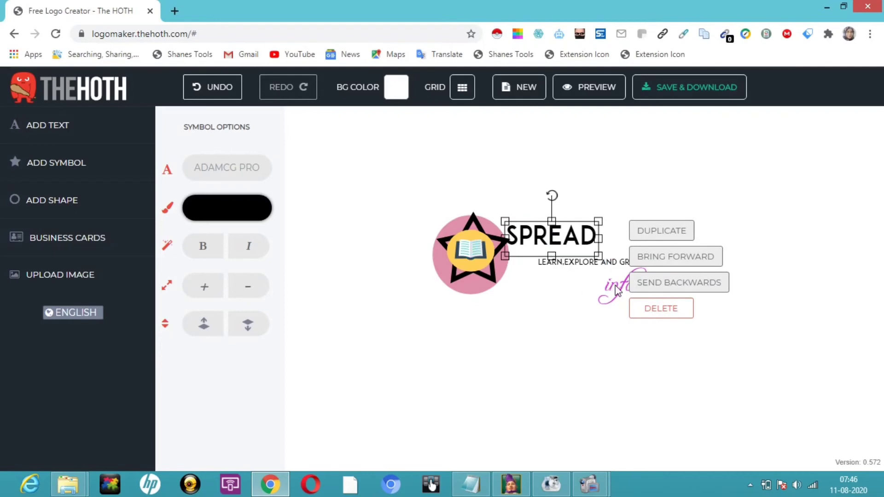
{"action": "left_click", "coordinate": [572, 320]}
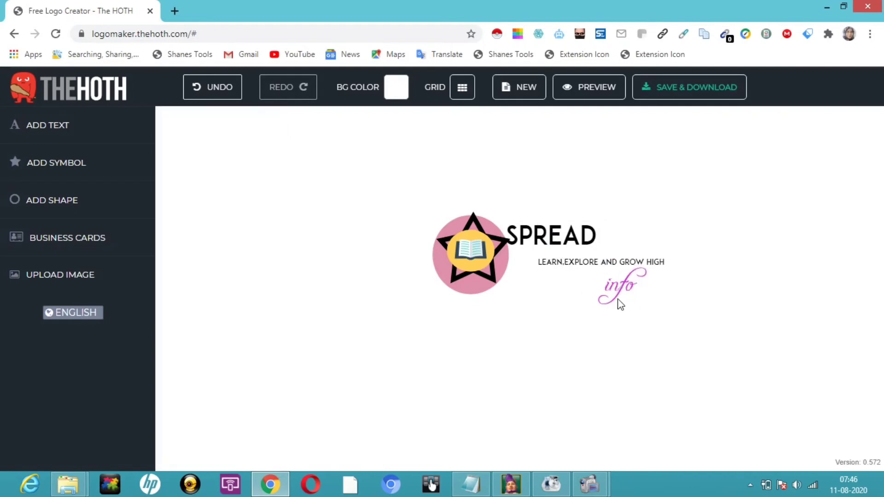
{"action": "left_click_drag", "start_coordinate": [622, 286], "coordinate": [618, 236]}
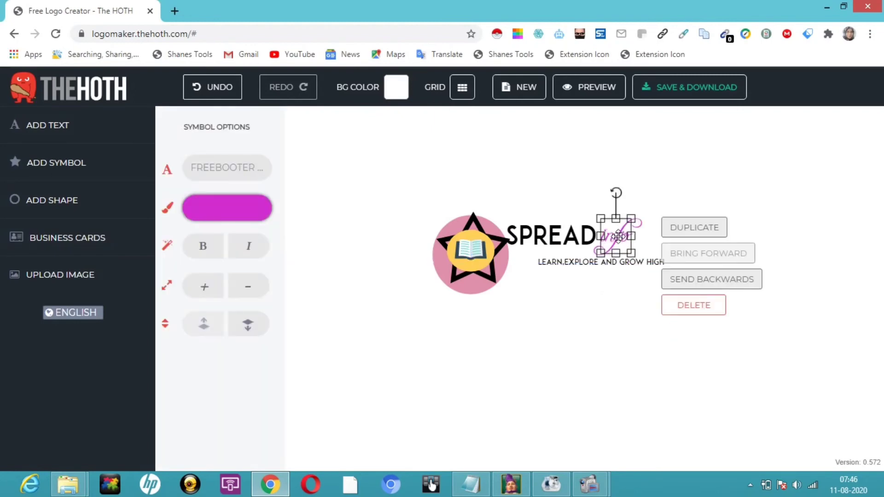
Stretch the tagline slightly taller and place it directly beneath the SPREAD info text, starting at the pink circle's edge.
{"action": "left_click", "coordinate": [580, 266]}
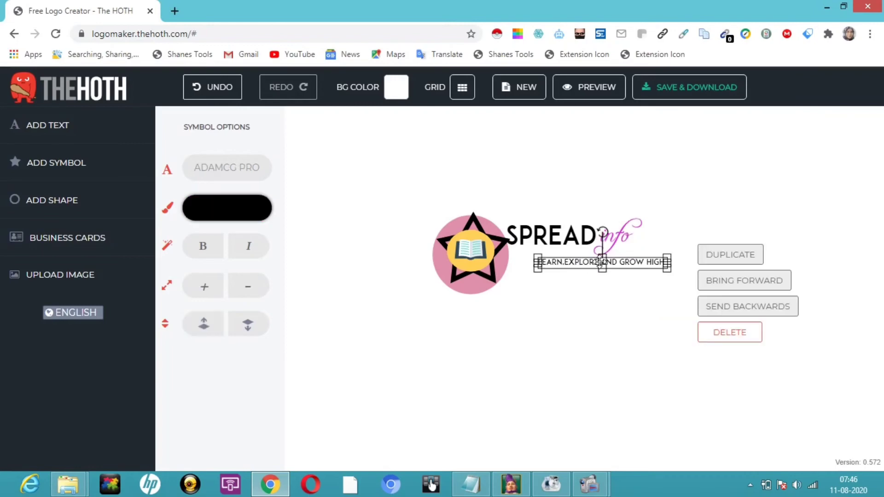
{"action": "left_click_drag", "start_coordinate": [602, 261], "coordinate": [600, 259]}
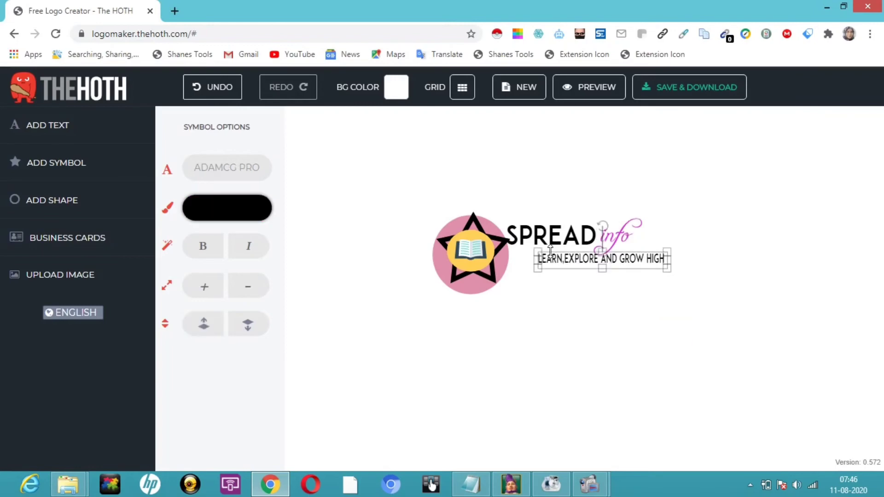
{"action": "left_click", "coordinate": [596, 288]}
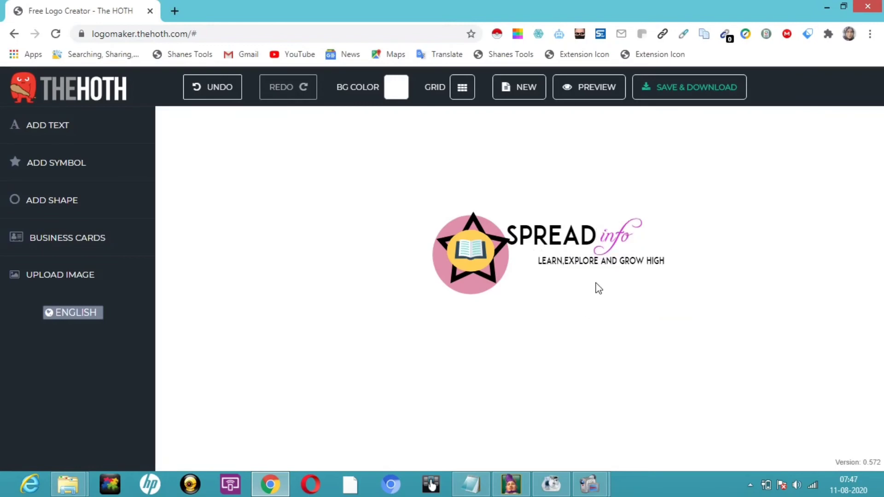
{"action": "left_click", "coordinate": [570, 261]}
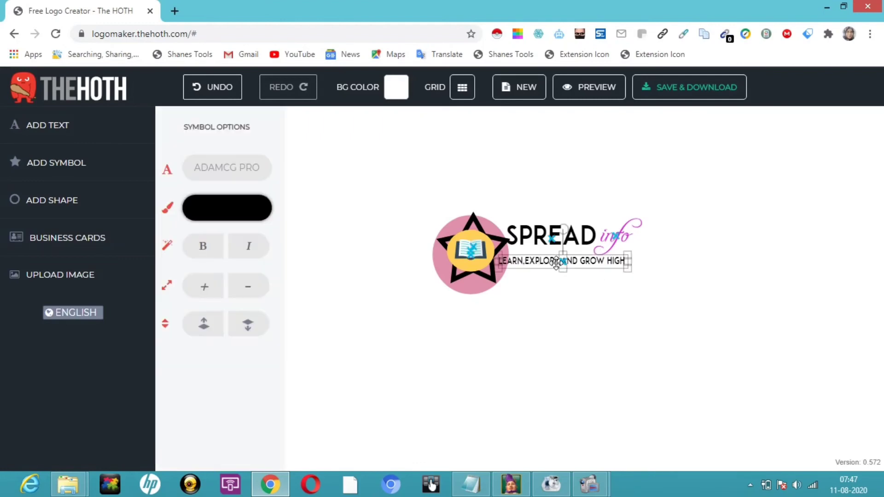
{"action": "left_click_drag", "start_coordinate": [569, 261], "coordinate": [570, 256]}
{"action": "left_click", "coordinate": [564, 302]}
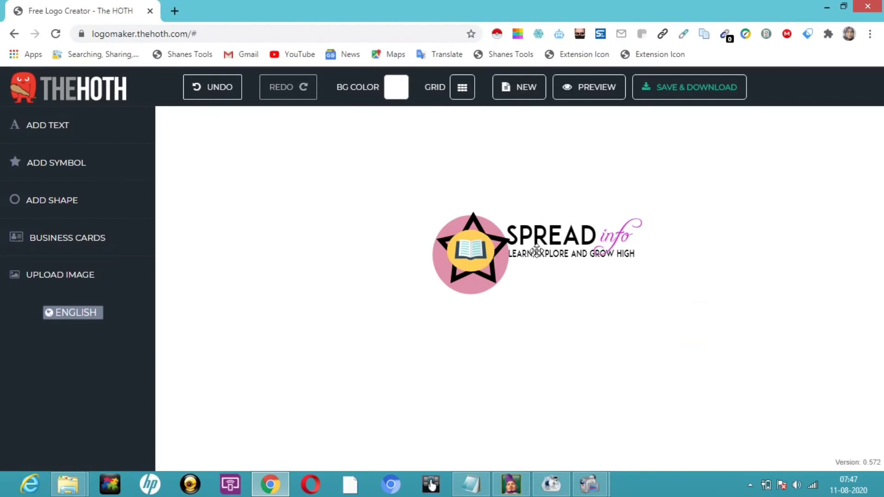
Recolour the SPREAD text magenta with hex value ed34ed.
{"action": "left_click", "coordinate": [551, 236]}
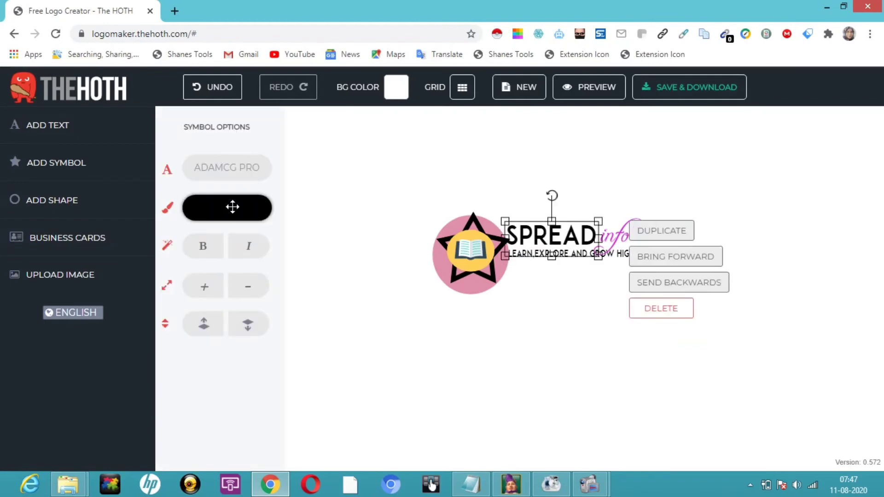
{"action": "left_click", "coordinate": [233, 206]}
{"action": "left_click", "coordinate": [317, 222]}
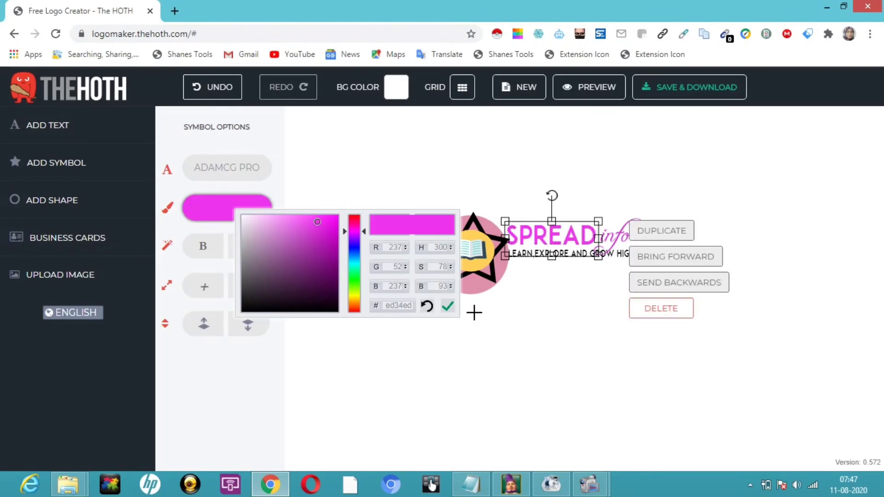
{"action": "left_click", "coordinate": [449, 306]}
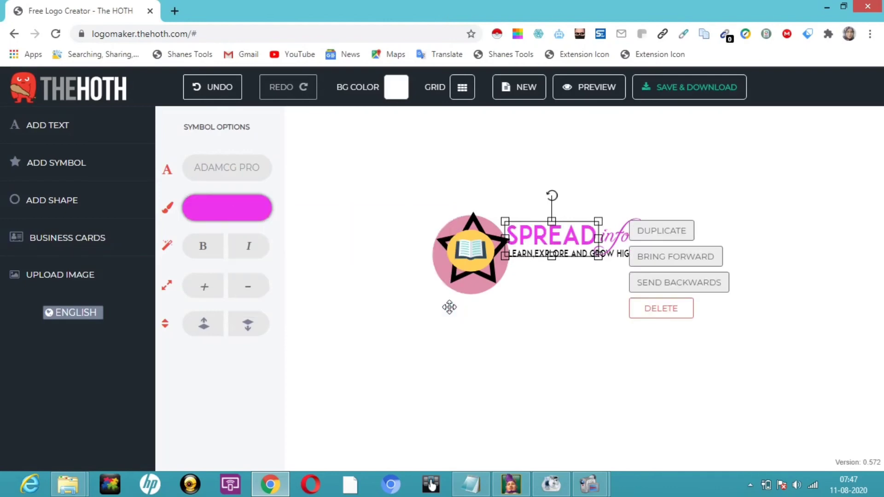
{"action": "left_click", "coordinate": [556, 332]}
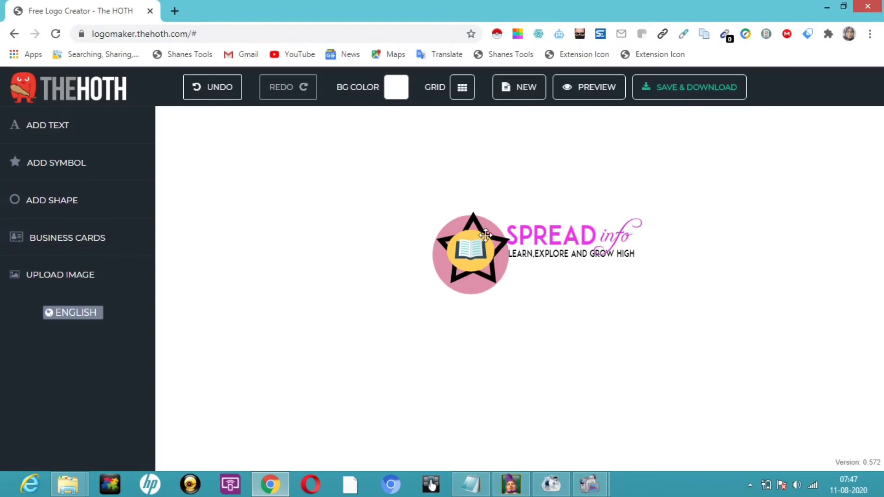
Nudge the tagline slightly to the right, away from the pink circle's edge.
{"action": "left_click", "coordinate": [545, 254]}
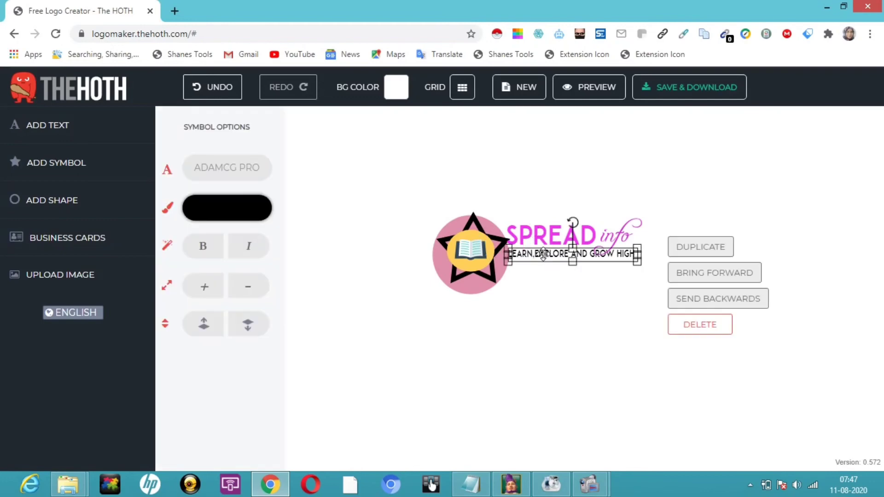
{"action": "left_click", "coordinate": [508, 328]}
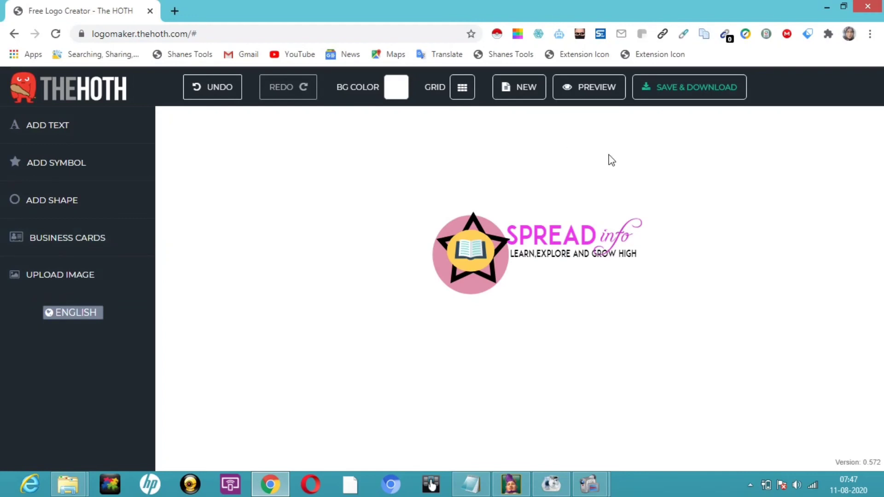
Save the logo project for download, providing the account owner's e-mail address for the project link.
{"action": "left_click", "coordinate": [694, 90]}
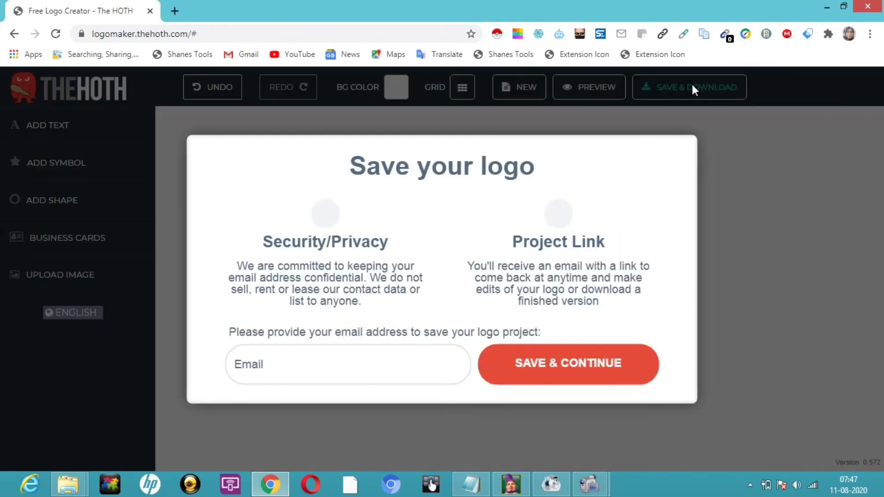
{"action": "left_click", "coordinate": [257, 372]}
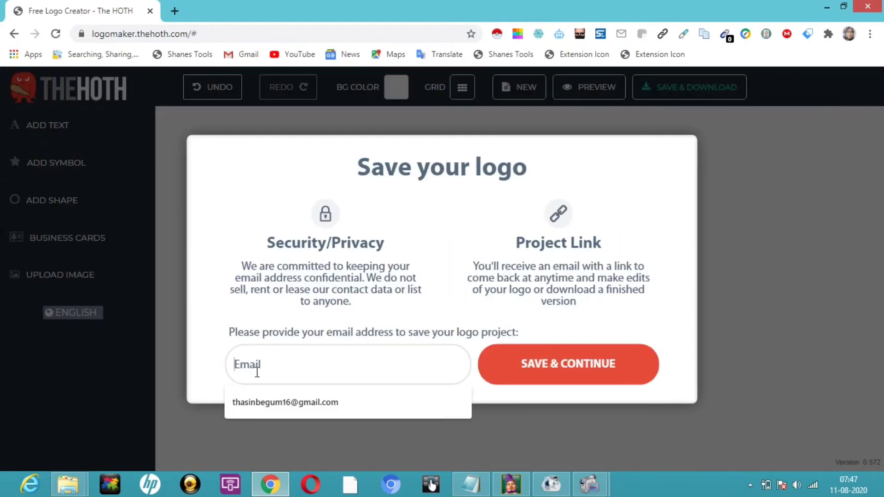
{"action": "left_click", "coordinate": [275, 402]}
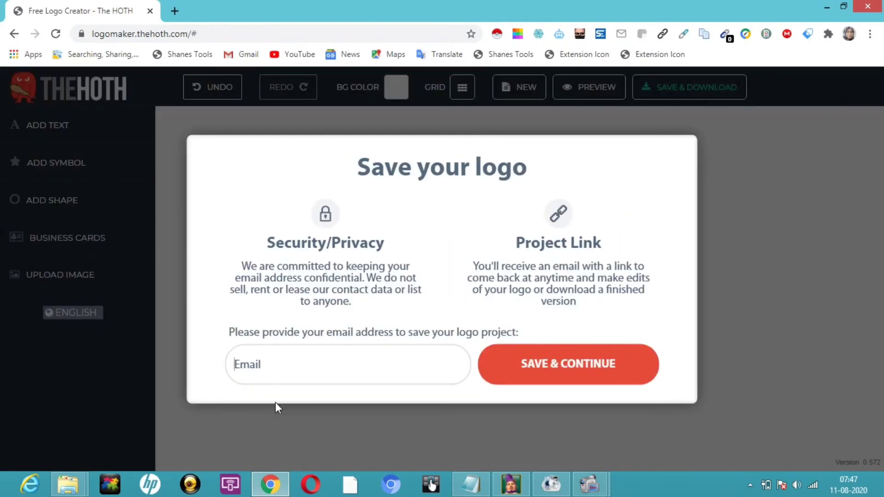
{"action": "left_click", "coordinate": [557, 374]}
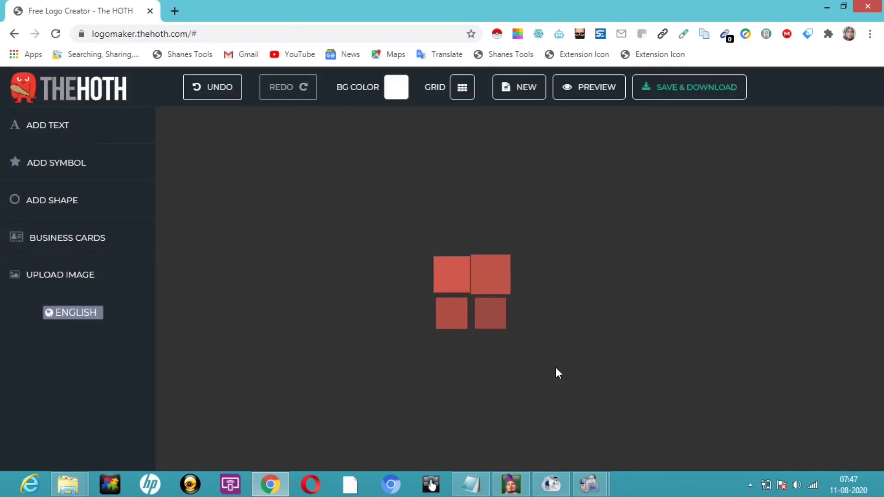
Open Gmail in a new browser tab and download the premiumlogo.zip attachment from The HOTH's free logo e-mail.
{"action": "left_click", "coordinate": [177, 10]}
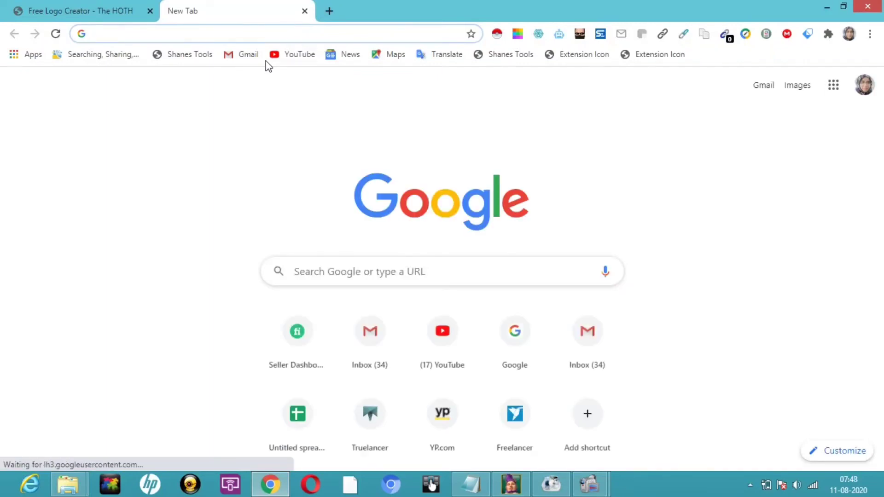
{"action": "left_click", "coordinate": [248, 55]}
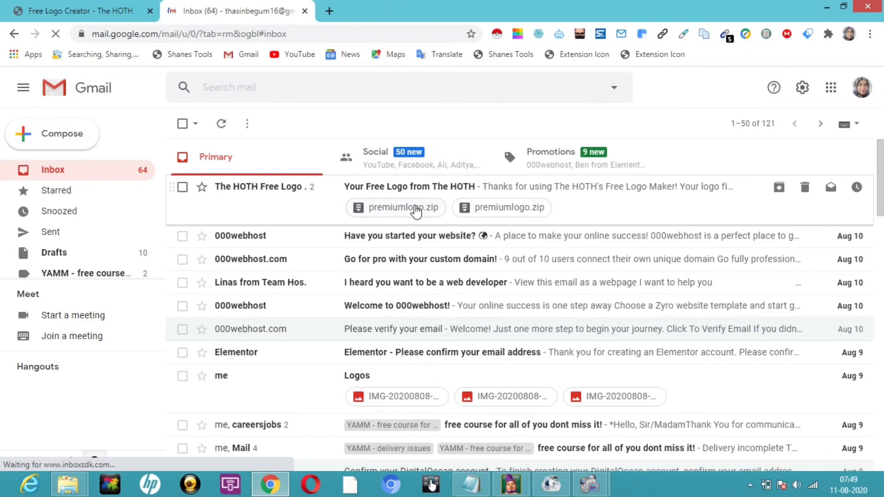
{"action": "left_click", "coordinate": [415, 210]}
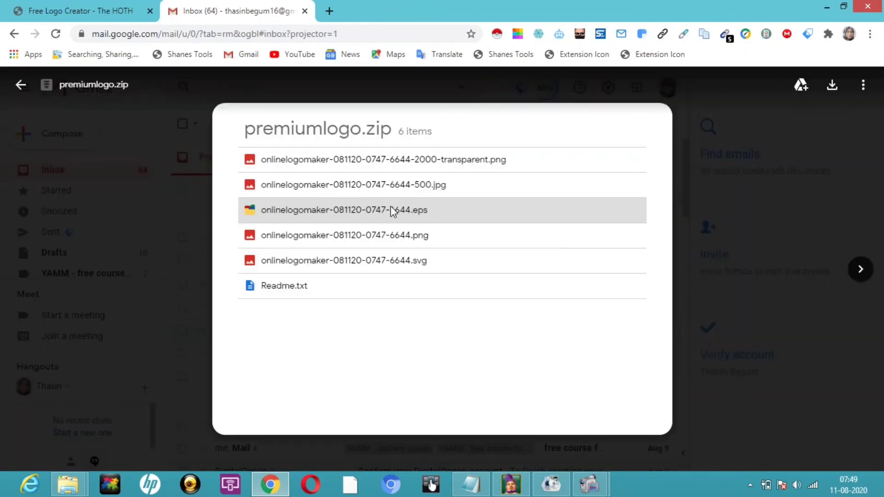
{"action": "left_click", "coordinate": [837, 84]}
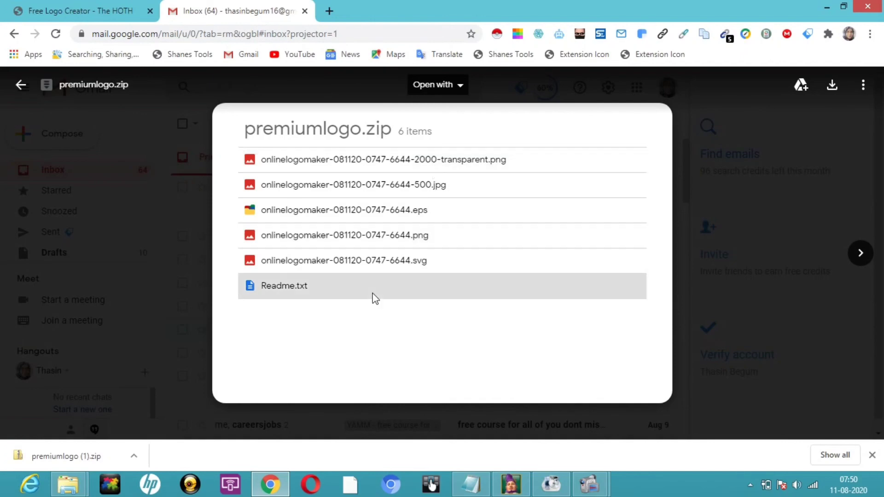
{"action": "left_click", "coordinate": [63, 458]}
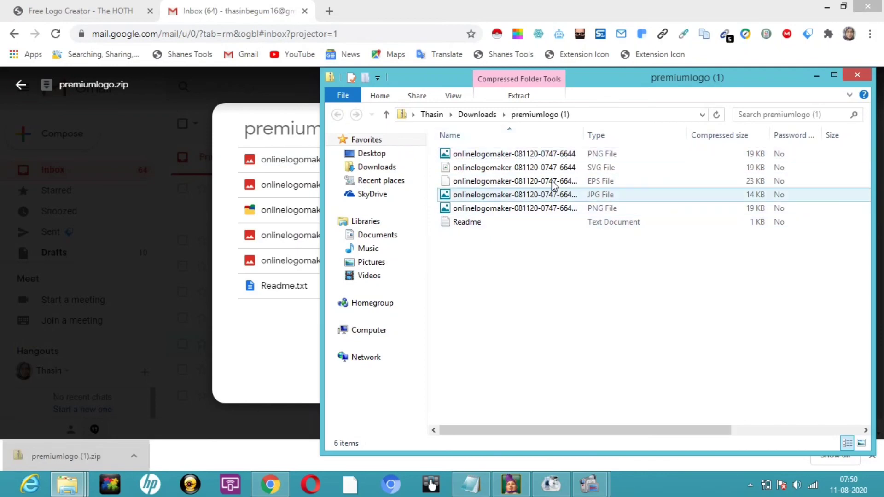
{"action": "left_click", "coordinate": [554, 157]}
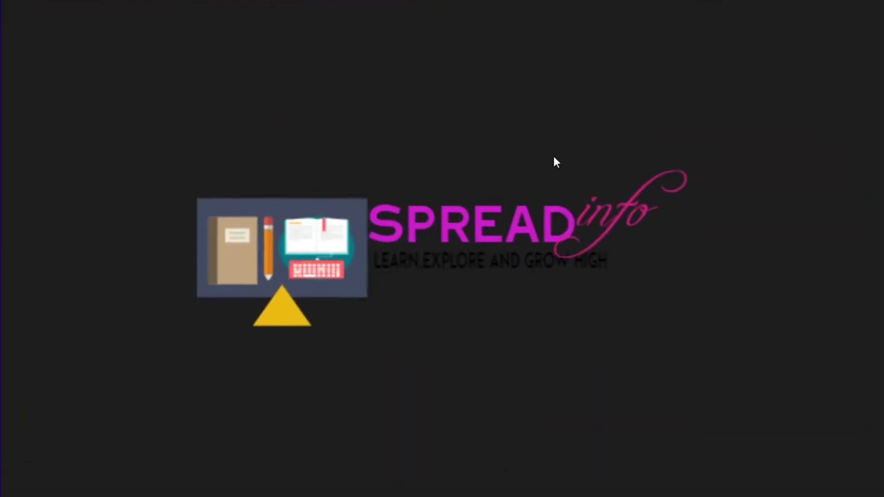
{"action": "key", "text": "Right"}
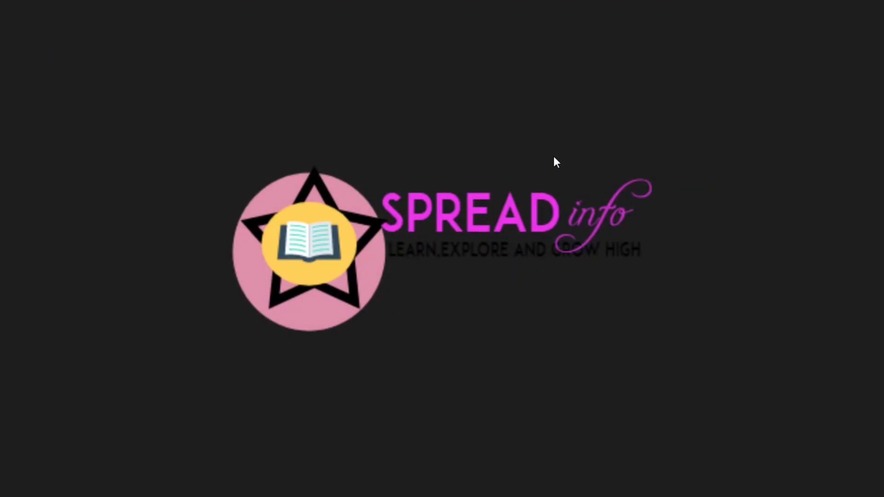
{"action": "key", "text": "super"}
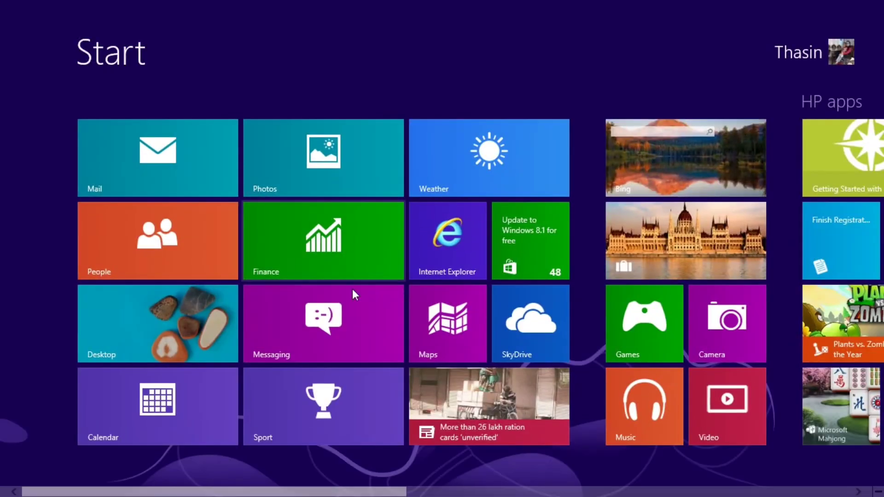
Return to the archive folder on the desktop and open the JPG version of the logo for viewing.
{"action": "left_click", "coordinate": [159, 316]}
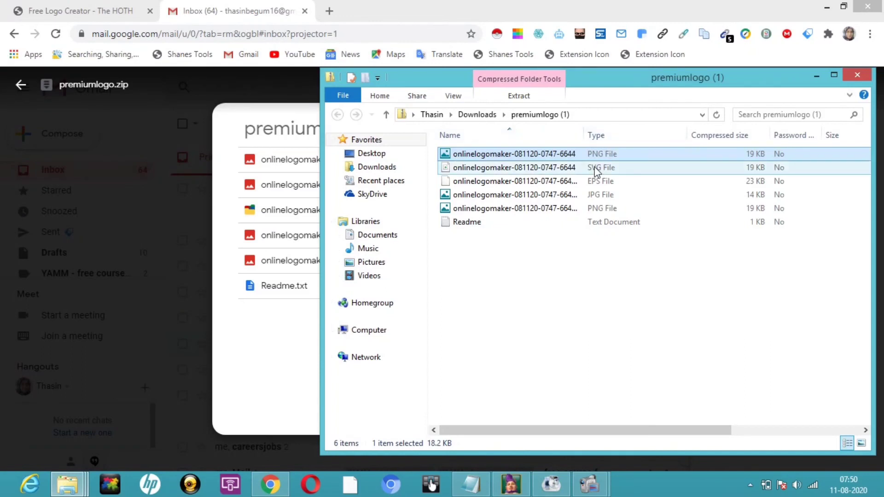
{"action": "left_click", "coordinate": [588, 195]}
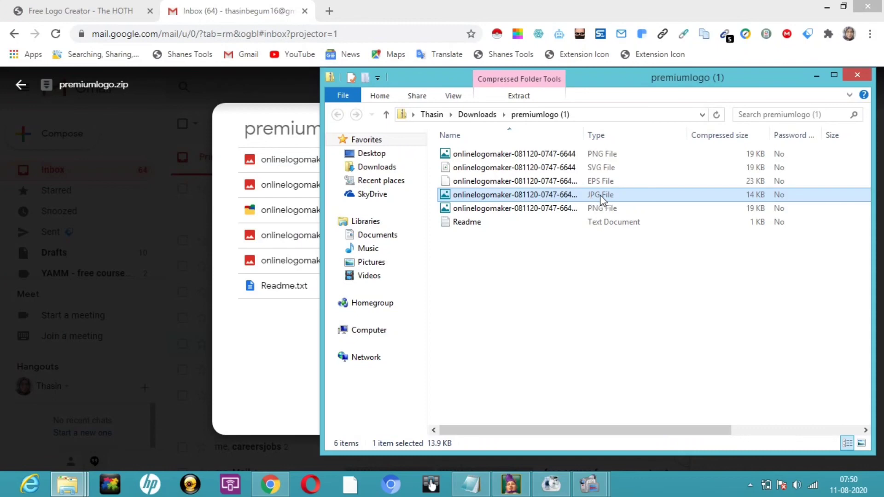
{"action": "double_click", "coordinate": [600, 194]}
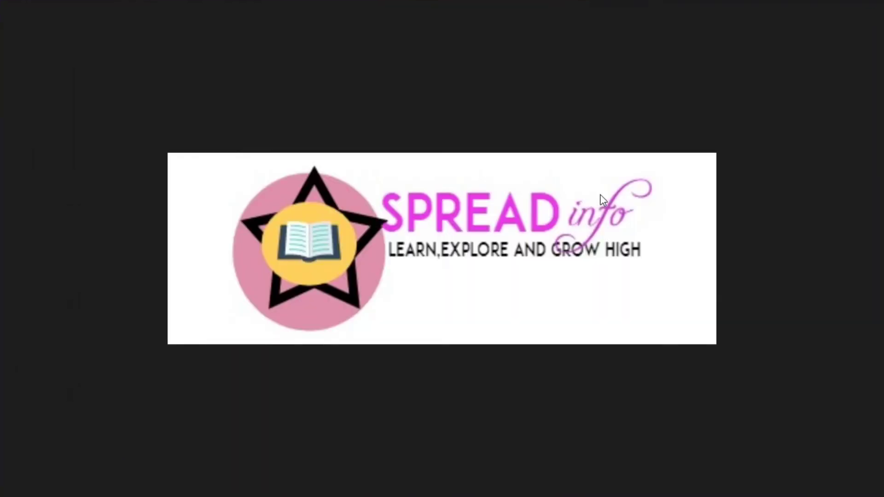